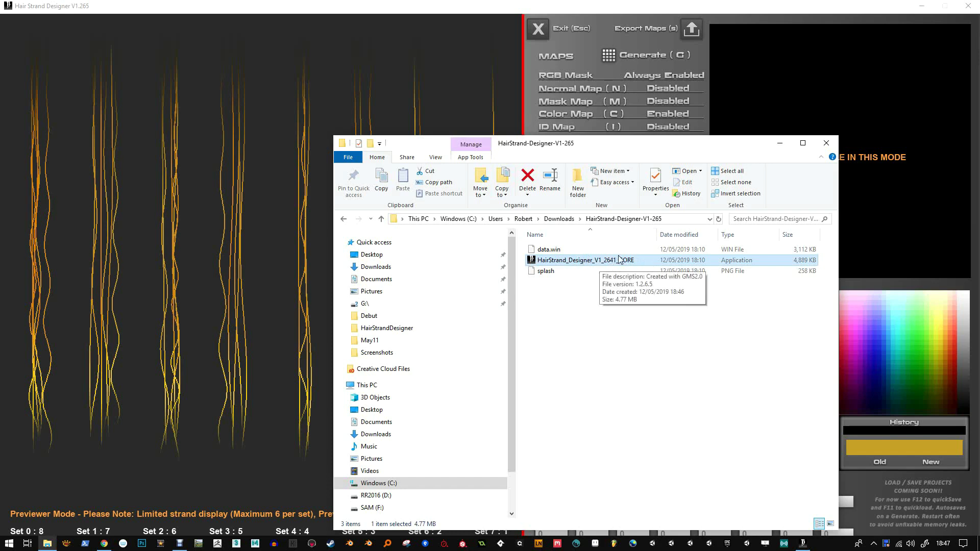
- Launch HairStrand_Designer_V1_2641_CORE from Explorer, then close the Explorer window
double_click(560, 263)
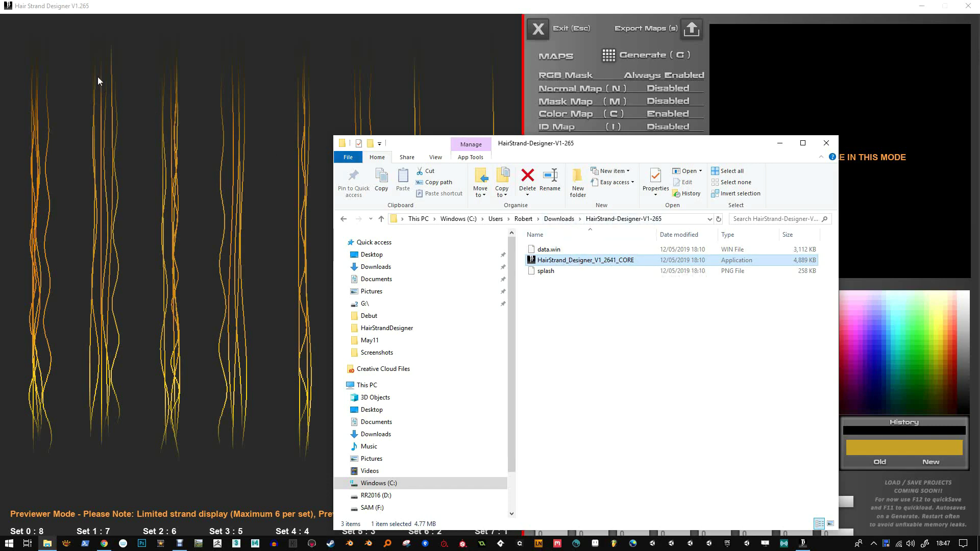
left_click(827, 143)
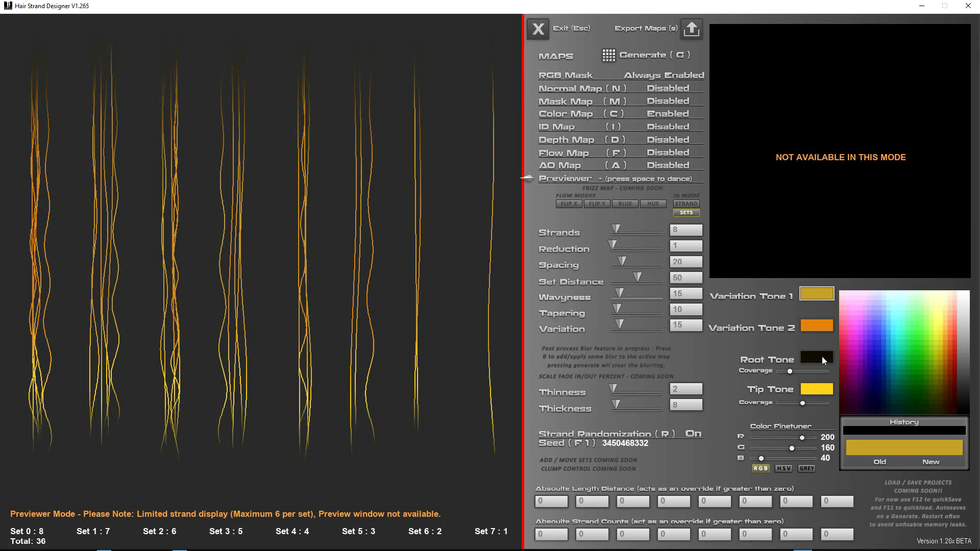
- Reduce root tone coverage, extend tip tone coverage, and make the tip tone light lavender (208, 218, 255)
left_click_drag(792, 371, 813, 369)
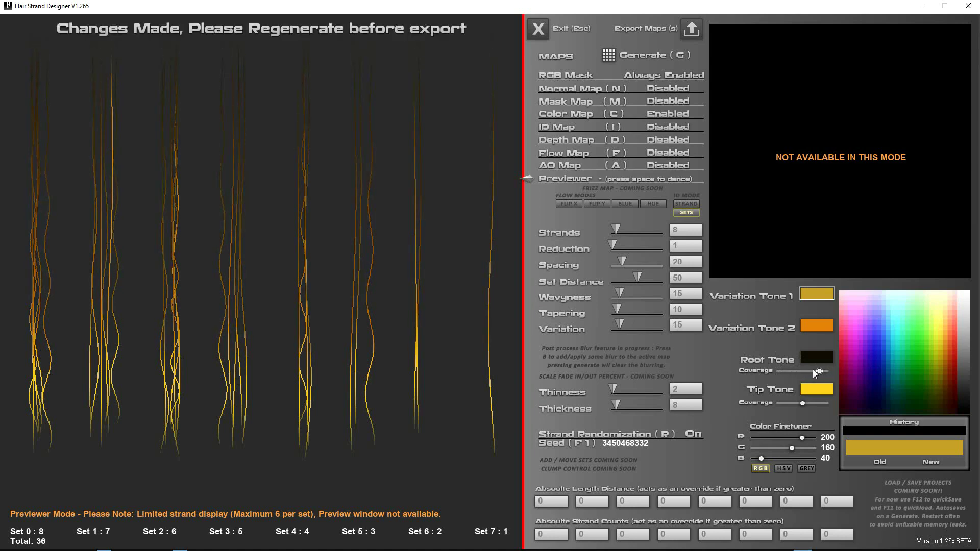
mouse_move(803, 403)
left_mouse_down()
mouse_move(779, 403)
mouse_move(811, 402)
left_mouse_up()
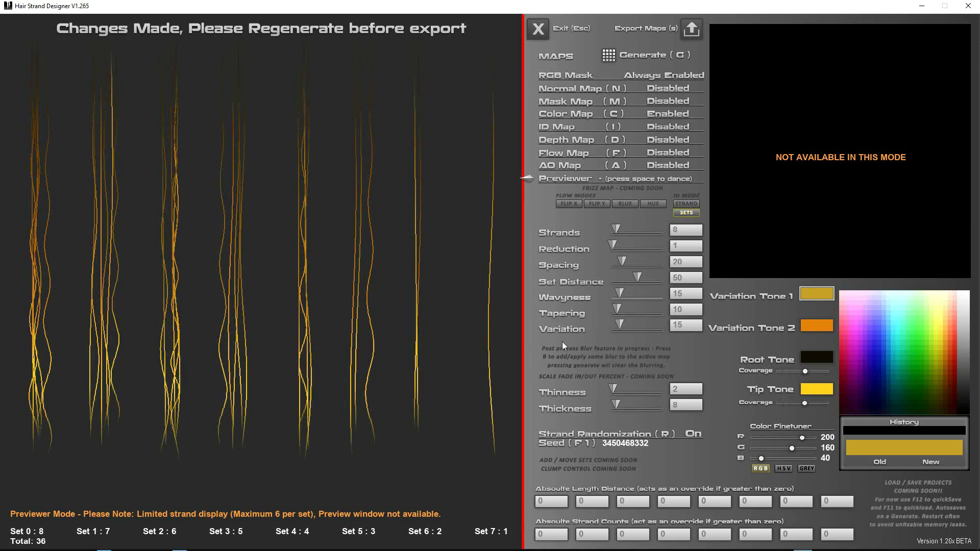
left_click_drag(808, 403, 814, 403)
left_click(816, 391)
left_click(882, 296)
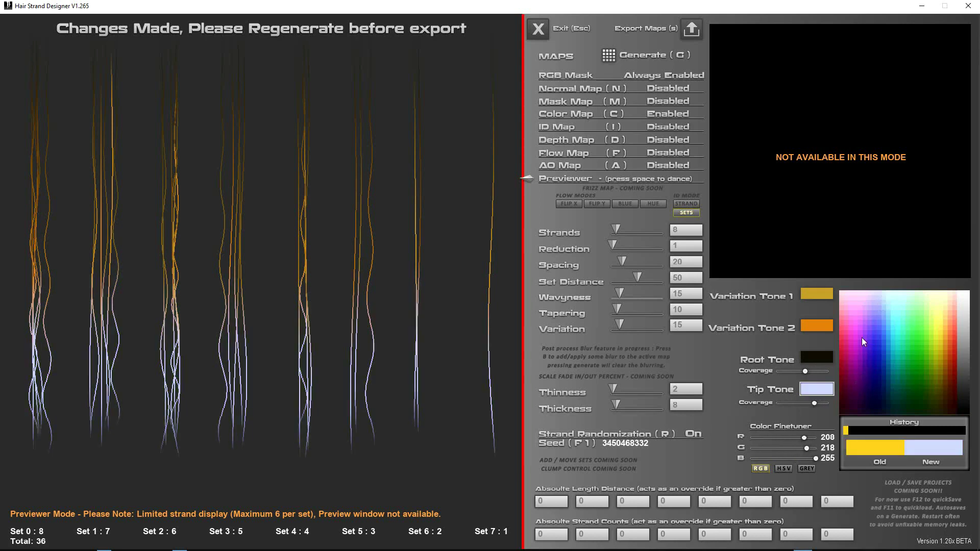
left_click_drag(813, 404, 835, 407)
left_click(542, 75)
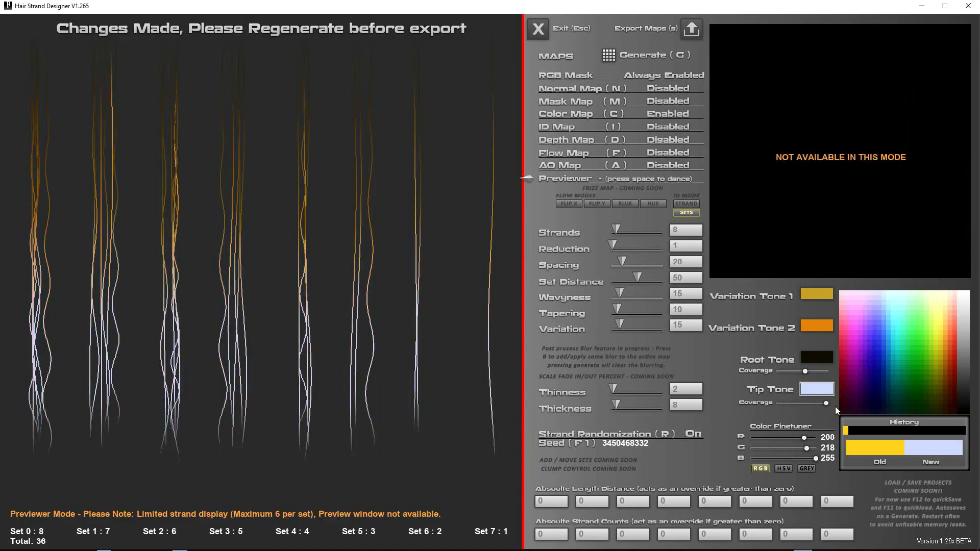
- Regenerate the strands with root tone coverage at maximum and check the RGB mask
left_click(618, 56)
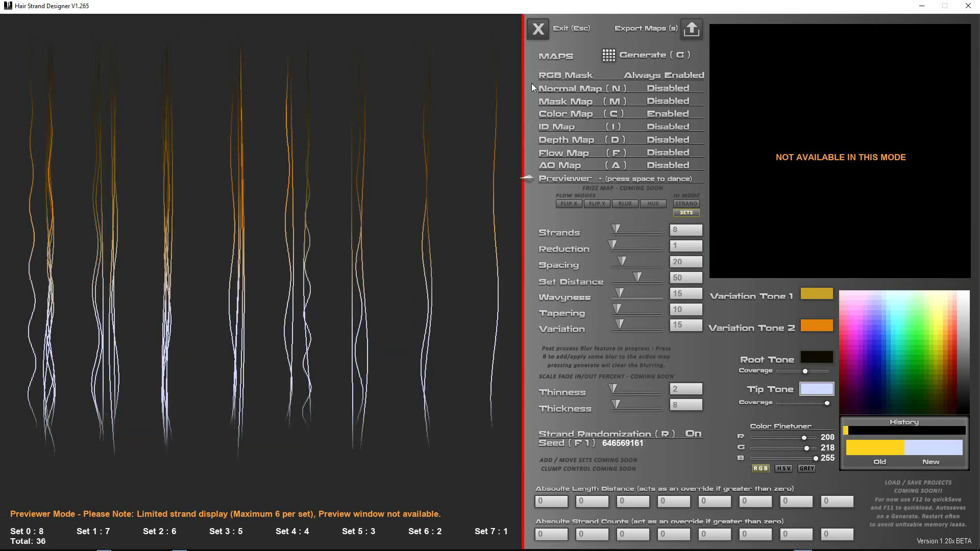
left_click(560, 74)
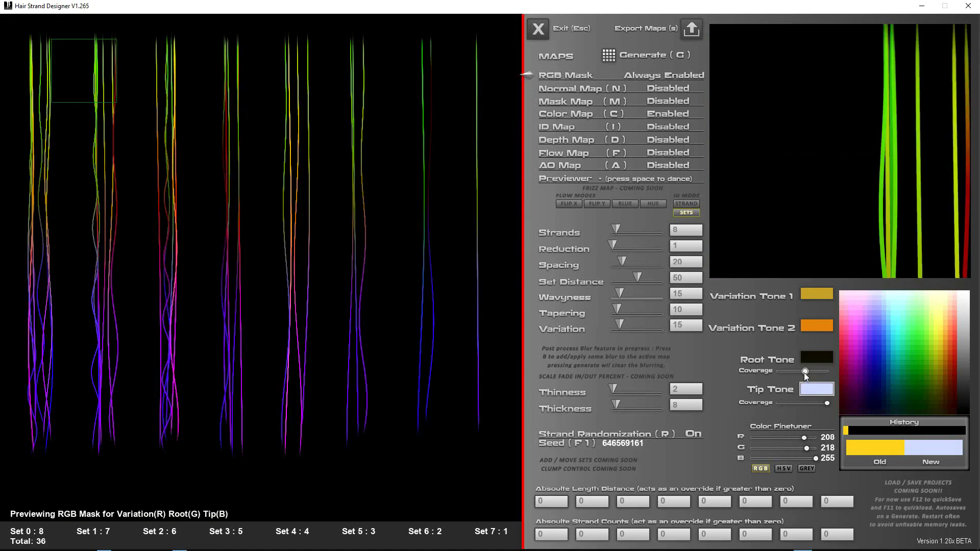
left_click_drag(805, 373, 826, 373)
left_click(608, 60)
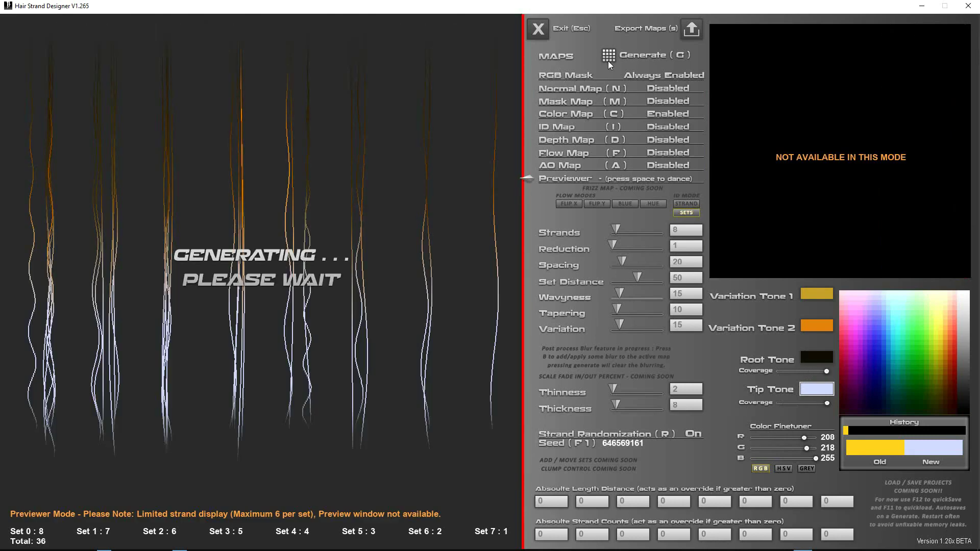
left_click(562, 76)
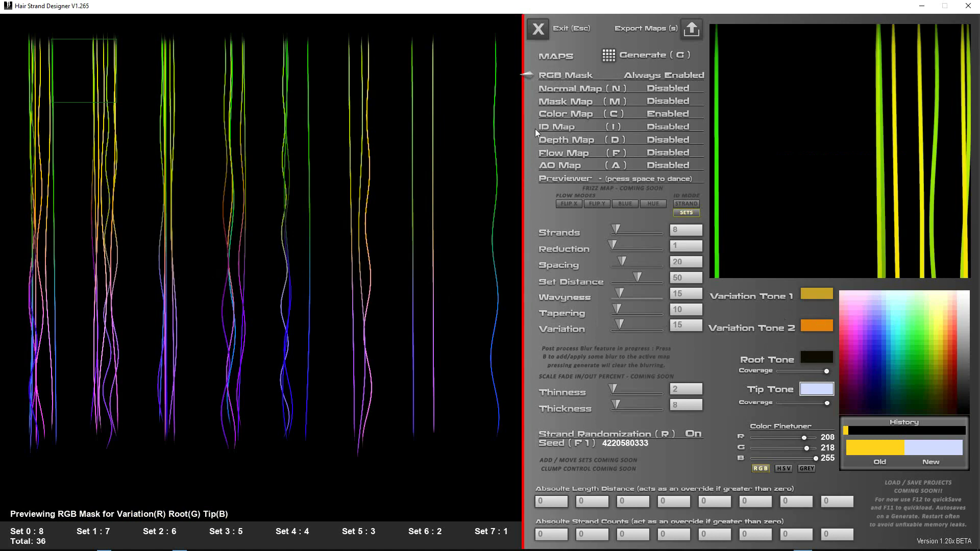
- Switch to the Color Map preview and reduce both root and tip tone coverage
key("c")
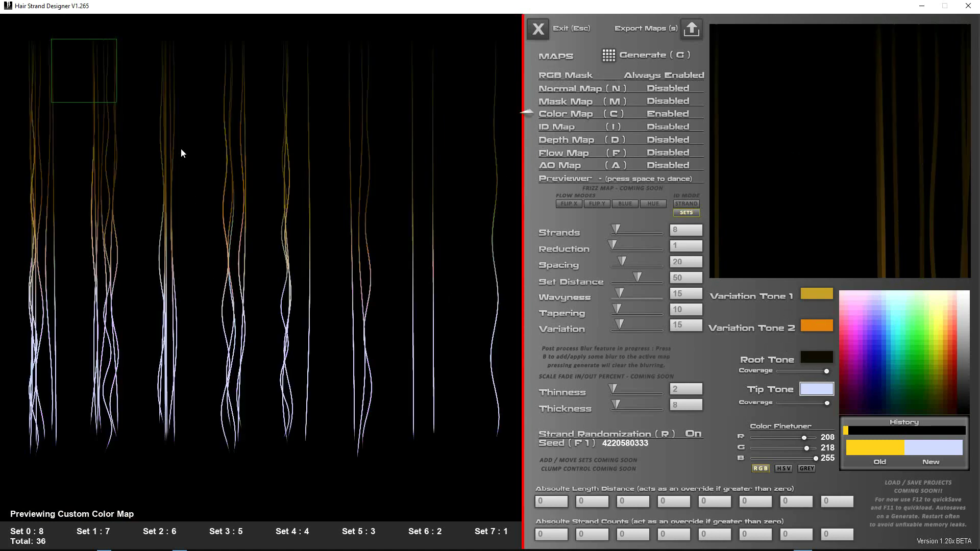
left_click_drag(825, 371, 795, 371)
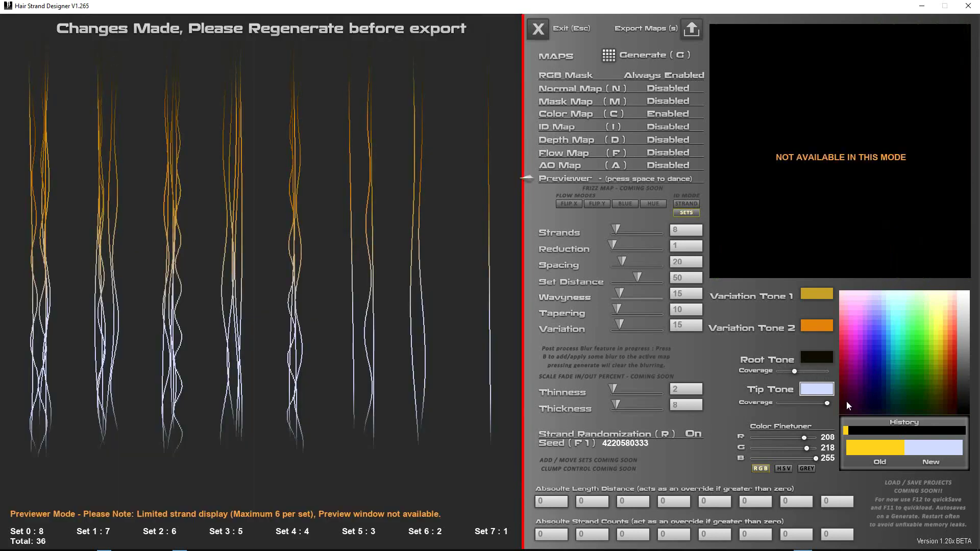
left_click_drag(831, 403, 799, 403)
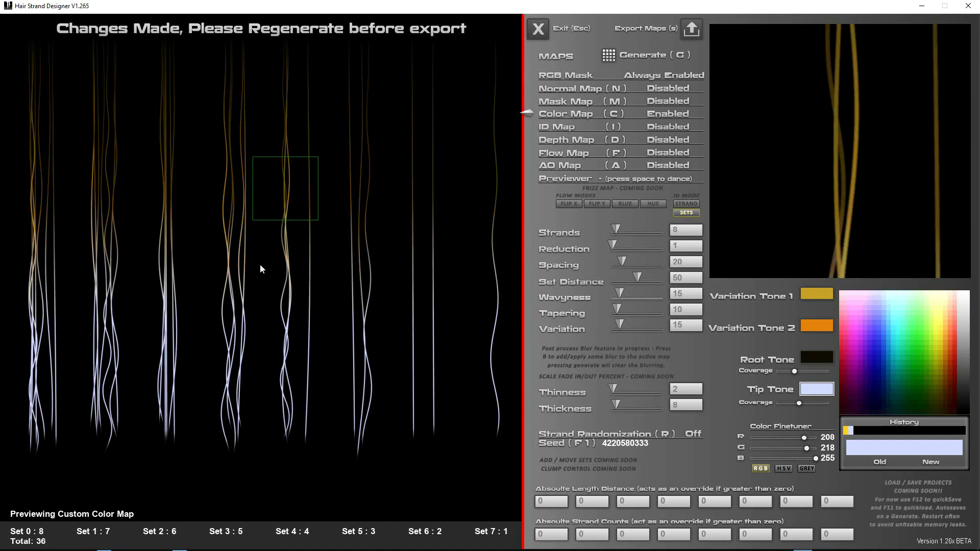
- Regenerate, return to the Color Map preview, and set Variation Tone 2 to dark green
left_click(611, 53)
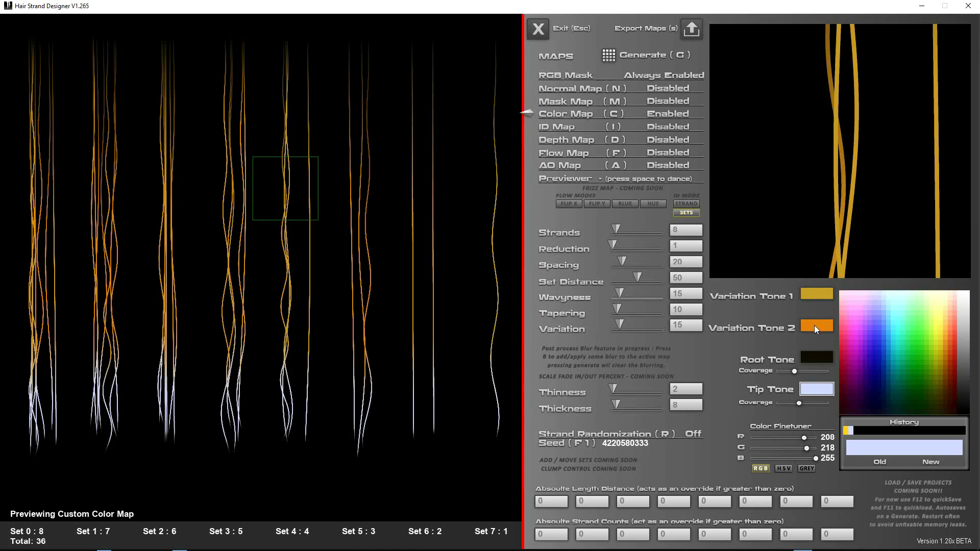
left_click(561, 178)
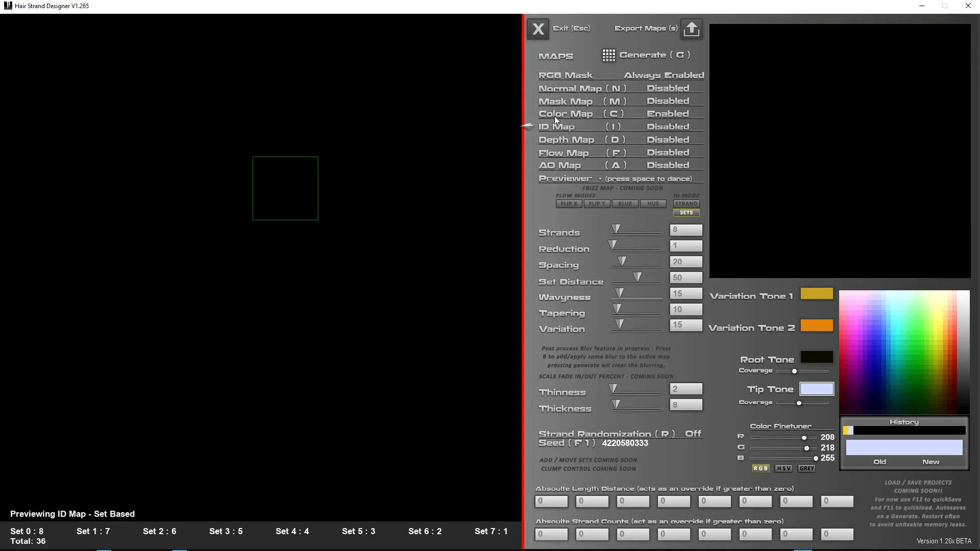
left_click(555, 115)
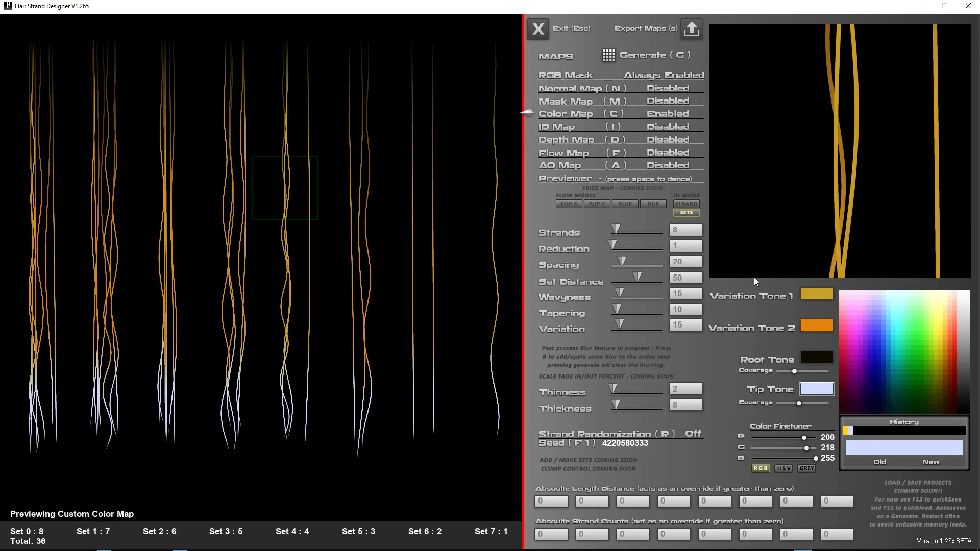
left_click(812, 324)
left_click(933, 388)
left_click(893, 361)
left_click(905, 381)
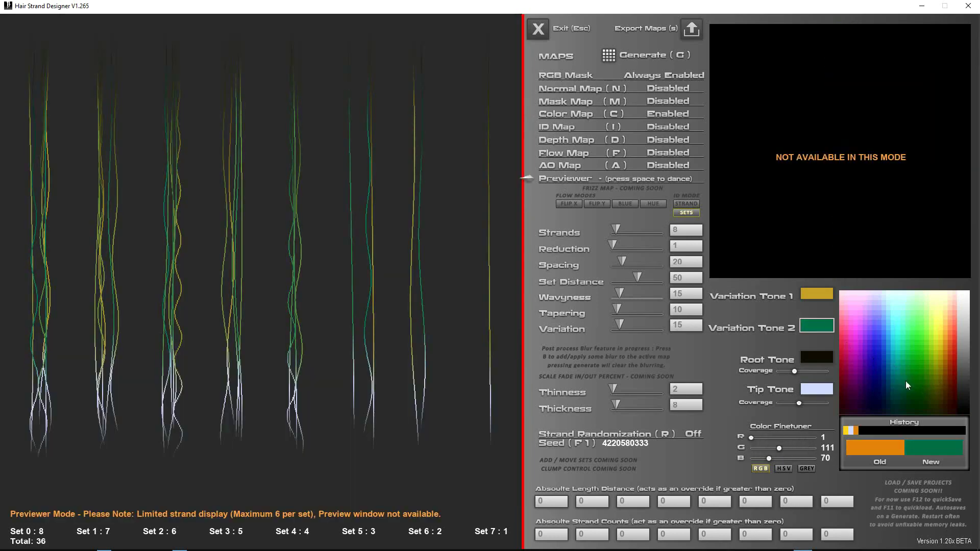
- Set Variation Tone 1 to green (13, 180, 73), regenerate, and preview the colour map
left_click(816, 295)
left_click(902, 360)
left_click(887, 360)
left_click(904, 353)
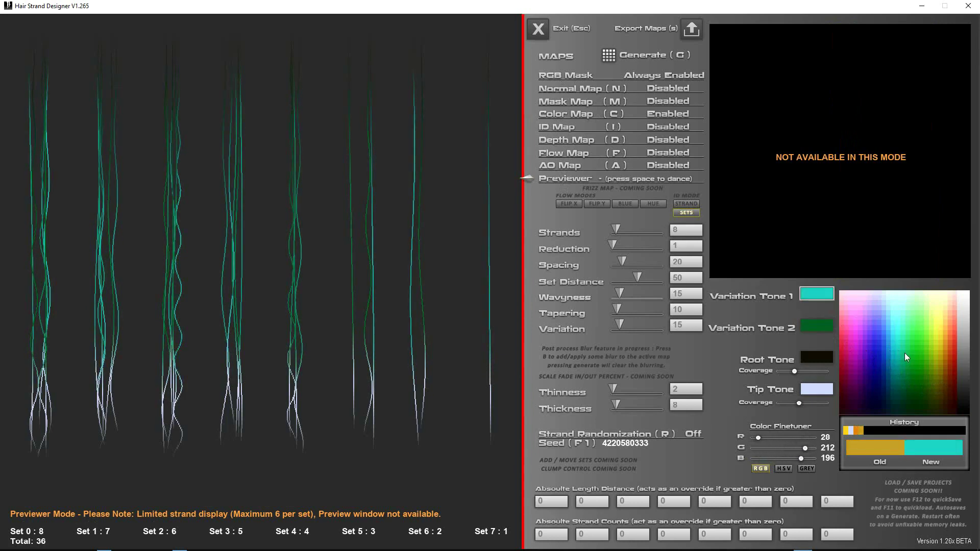
left_click(921, 363)
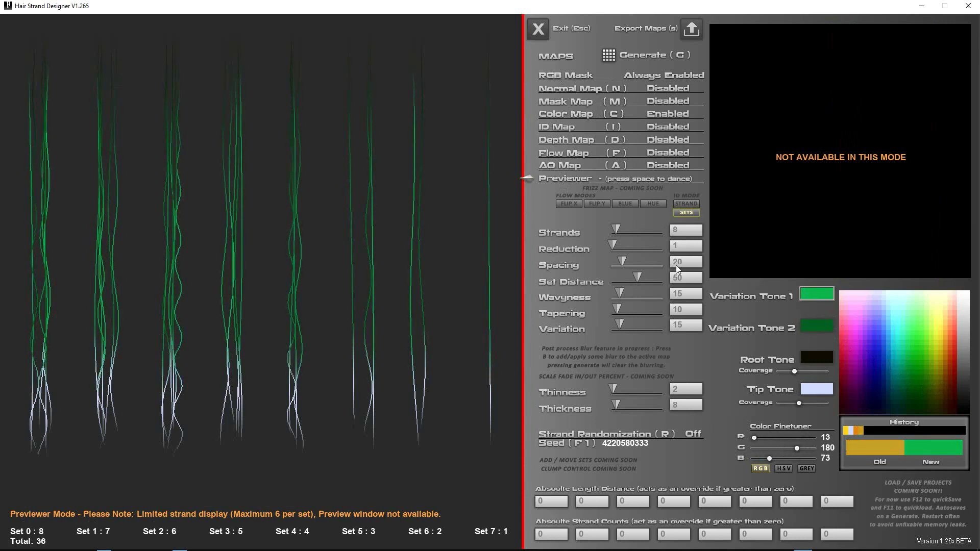
left_click(609, 57)
left_click(561, 111)
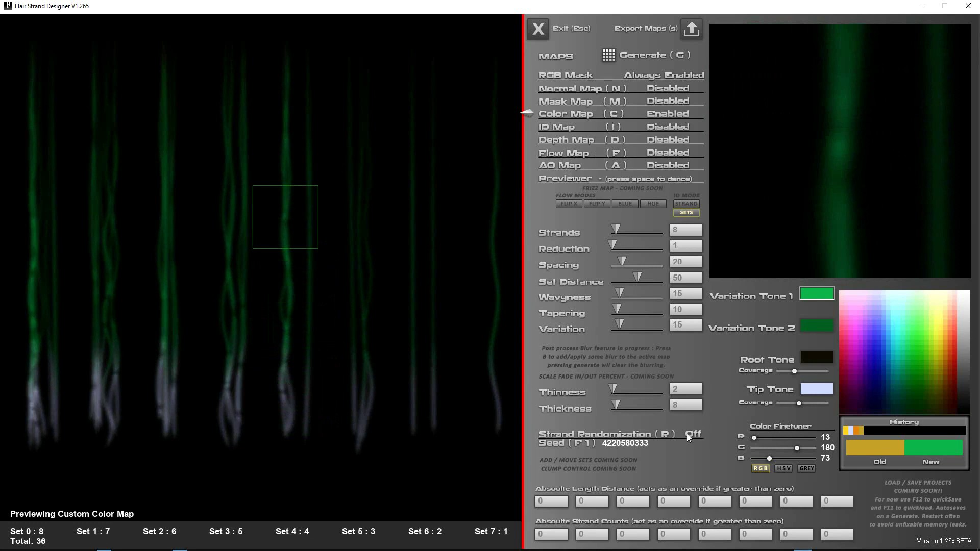
- Regenerate the green strands, blur them, regenerate again, and enable the AO map preview
left_click(610, 65)
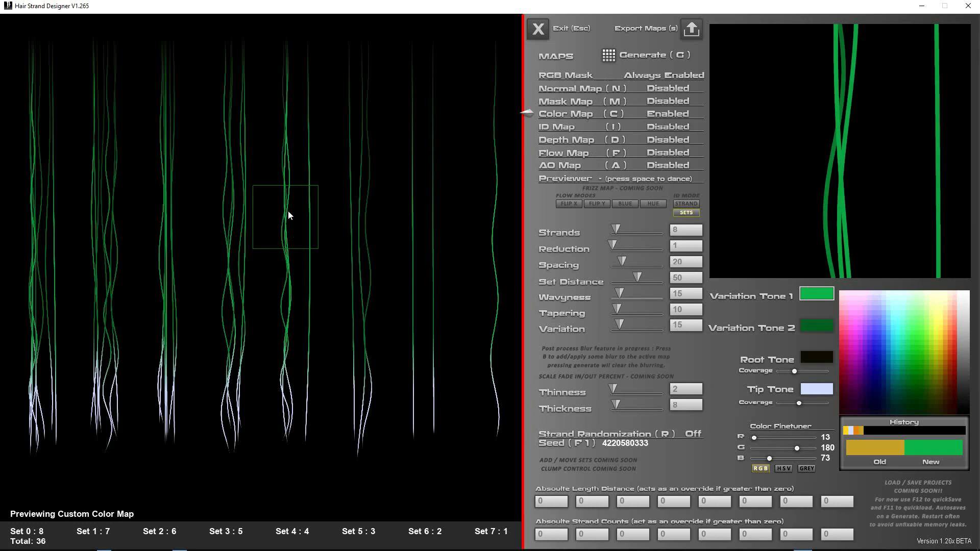
key("b")
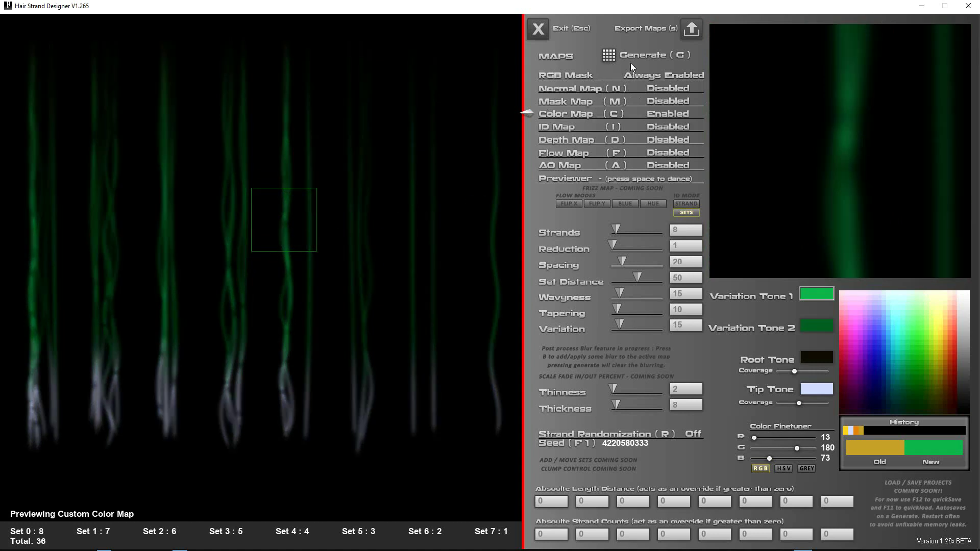
left_click(617, 61)
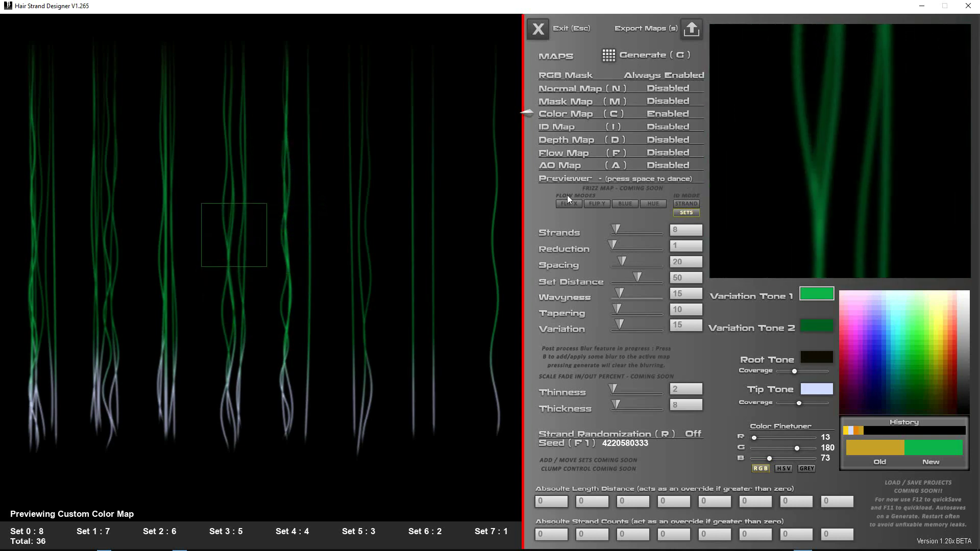
left_click(557, 166)
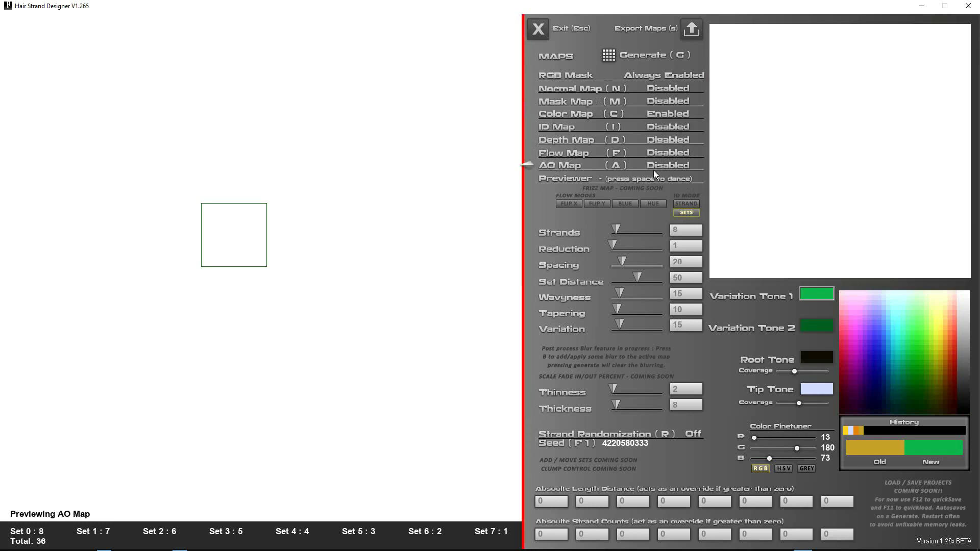
- Generate and blur the AO map, then enable the Normal Map
left_click(619, 59)
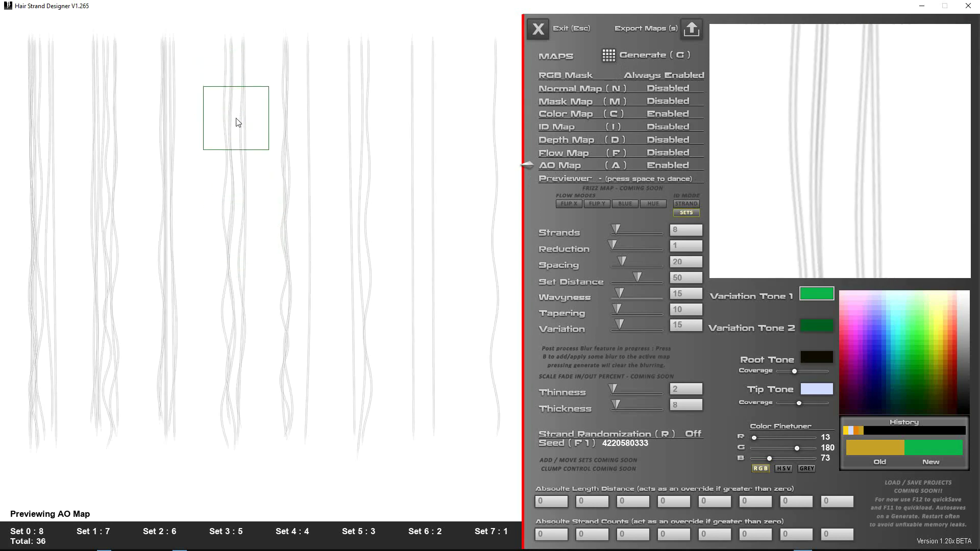
key("b")
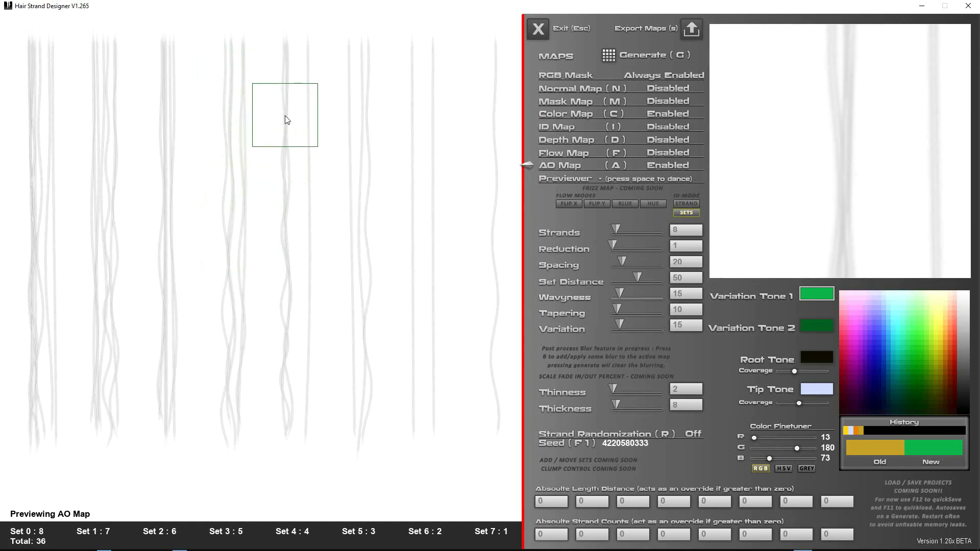
left_click(589, 89)
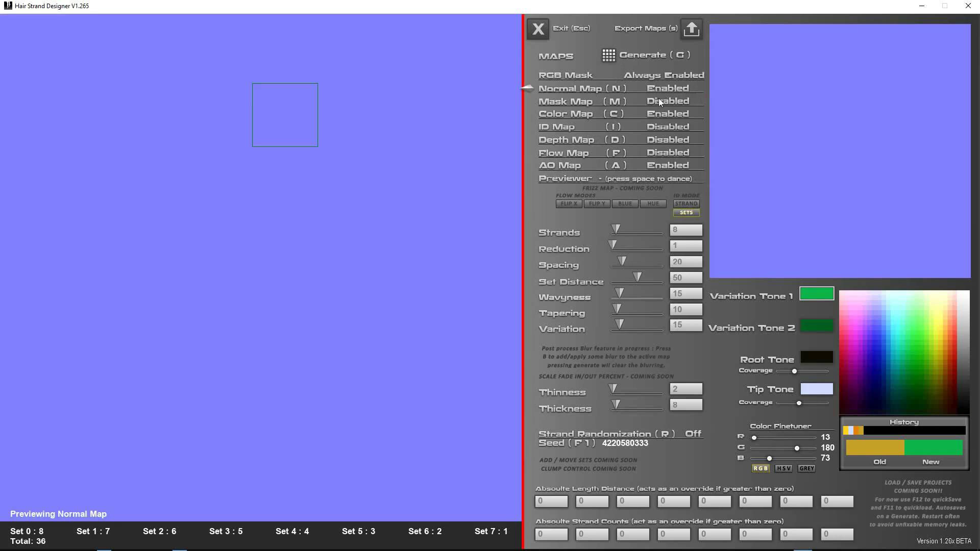
- Generate the normal map, disable the AO and Color maps, regenerate and blur it
left_click(613, 55)
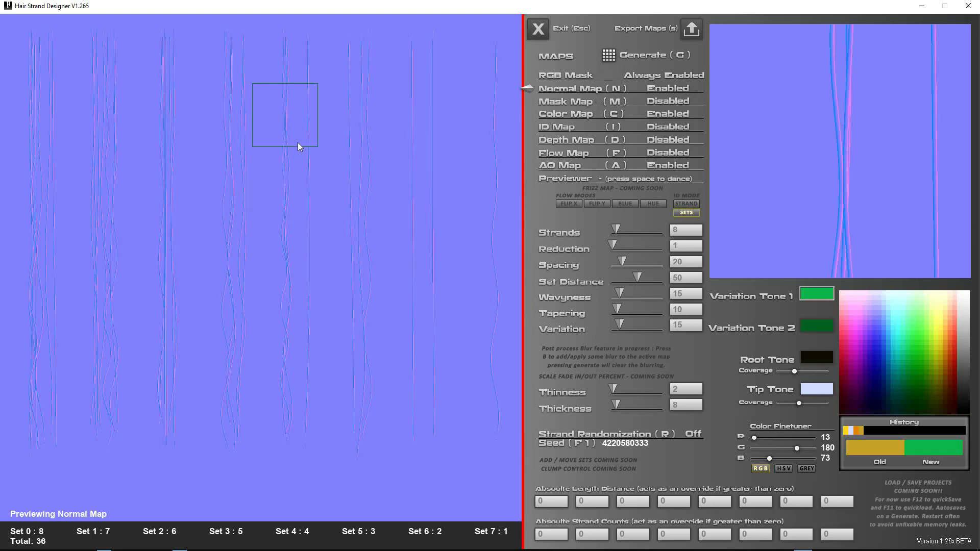
left_click_drag(300, 146, 242, 211)
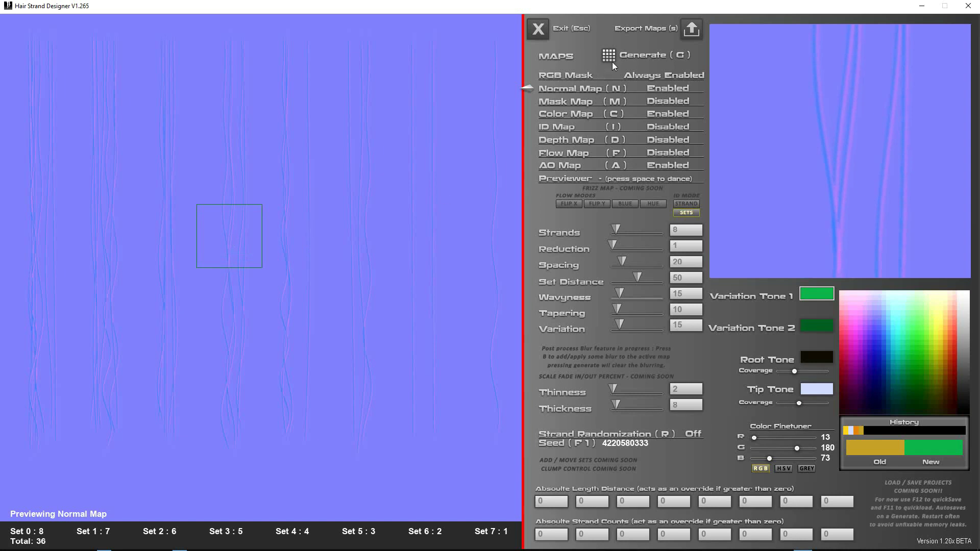
left_click(669, 166)
left_click(661, 116)
left_click(606, 60)
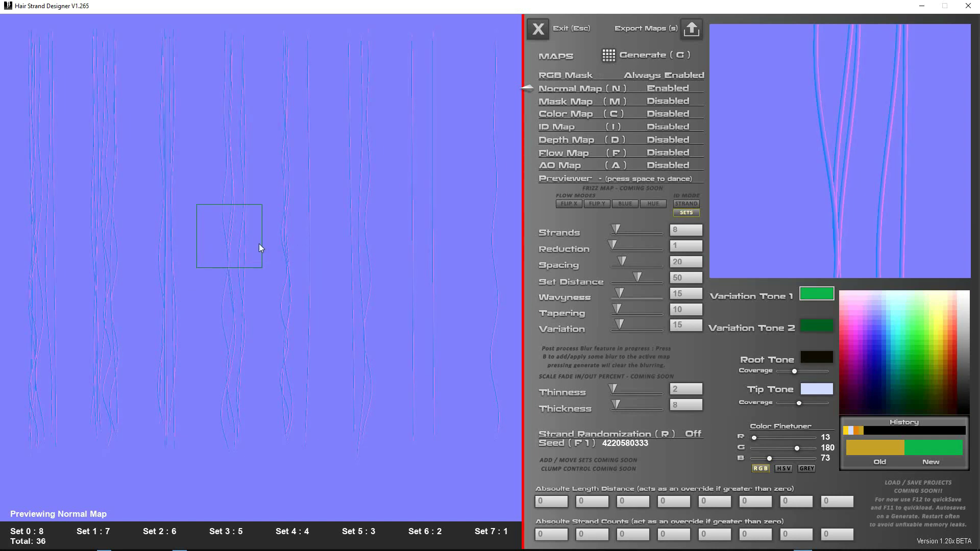
key("b")
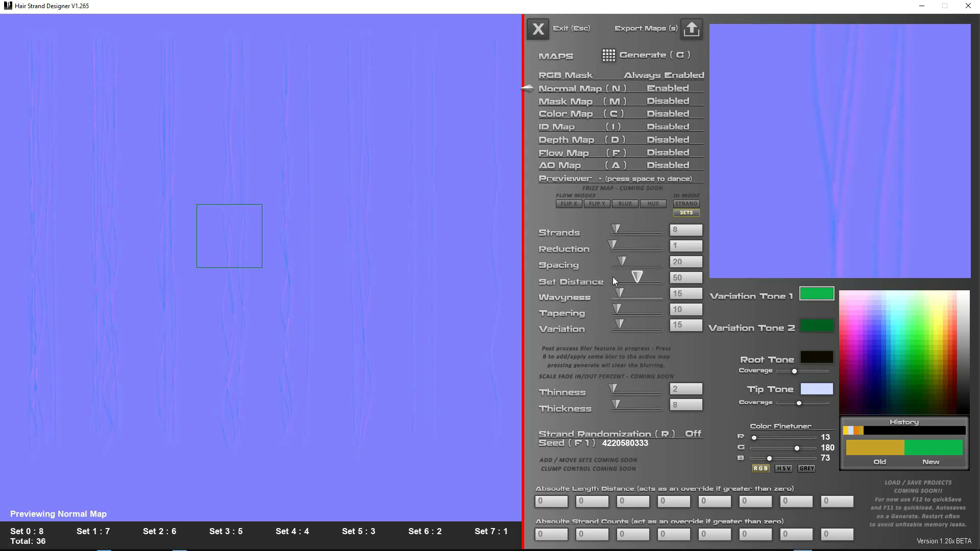
- Move the preview area around the regenerated normal map and increase root tone coverage
left_click_drag(245, 265, 296, 278)
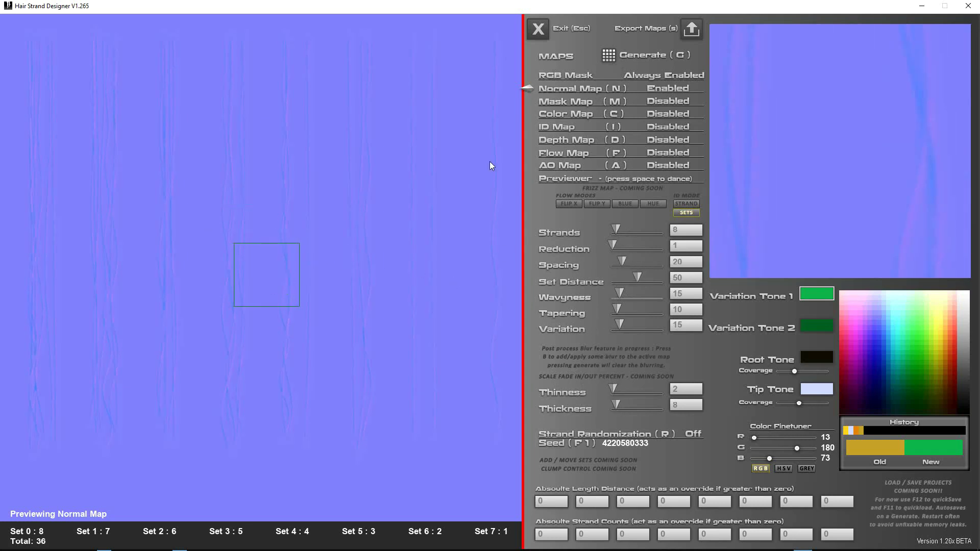
left_click(620, 57)
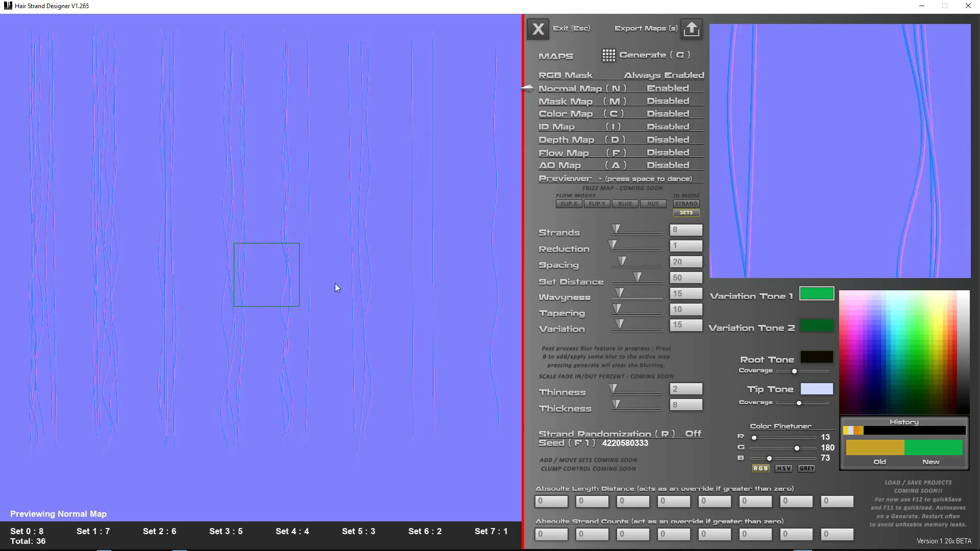
left_click_drag(286, 273, 244, 203)
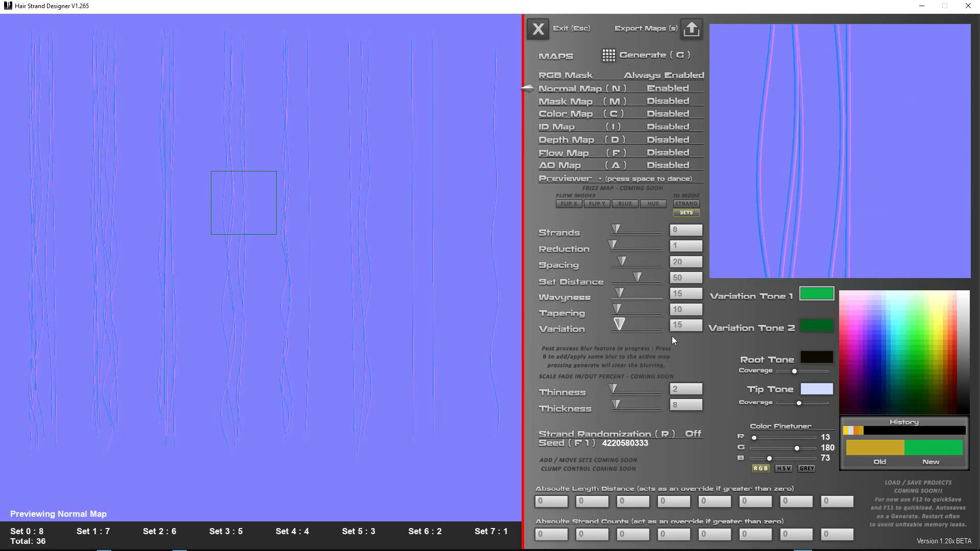
left_click_drag(801, 402, 801, 372)
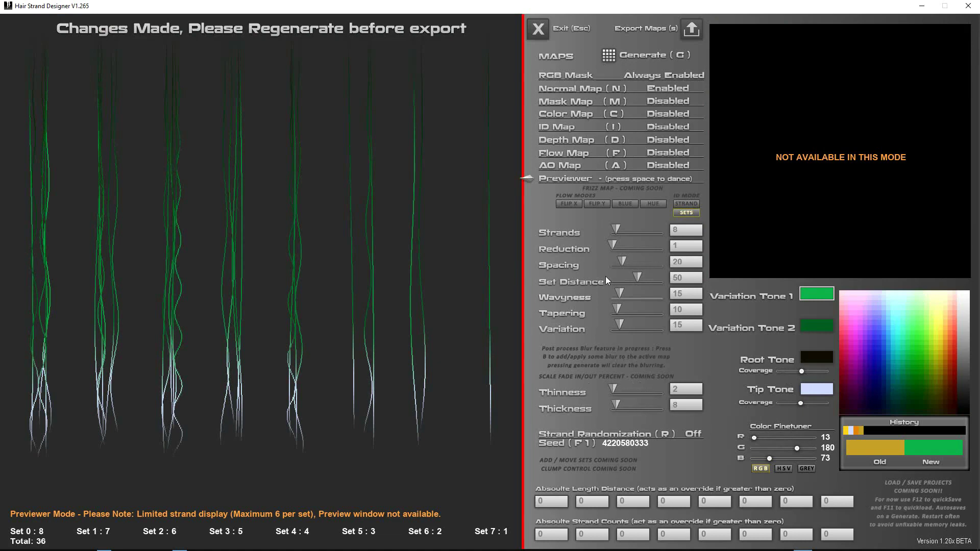
- Raise the strand count and reduction sliders, then undo with F11 back to defaults
left_click_drag(615, 230, 657, 231)
left_click_drag(612, 246, 645, 326)
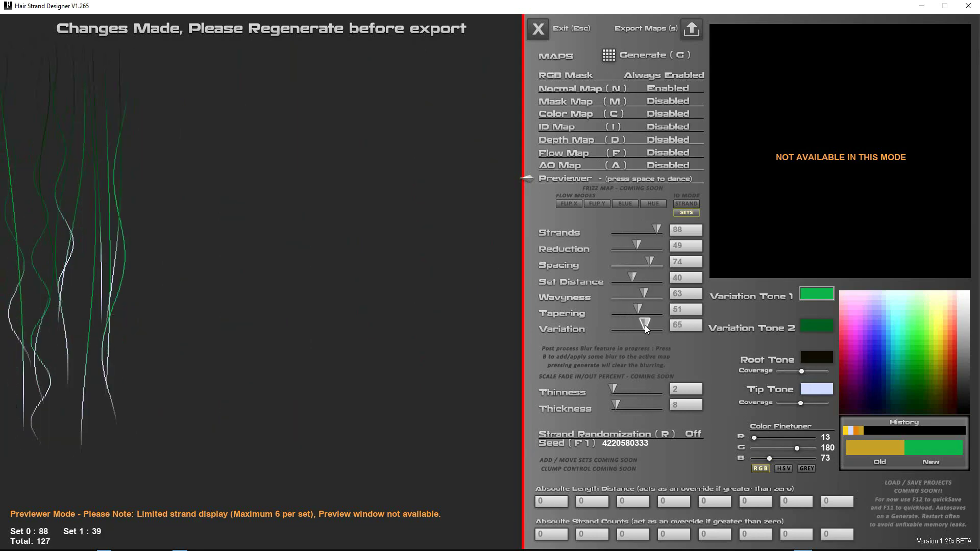
key("F11")
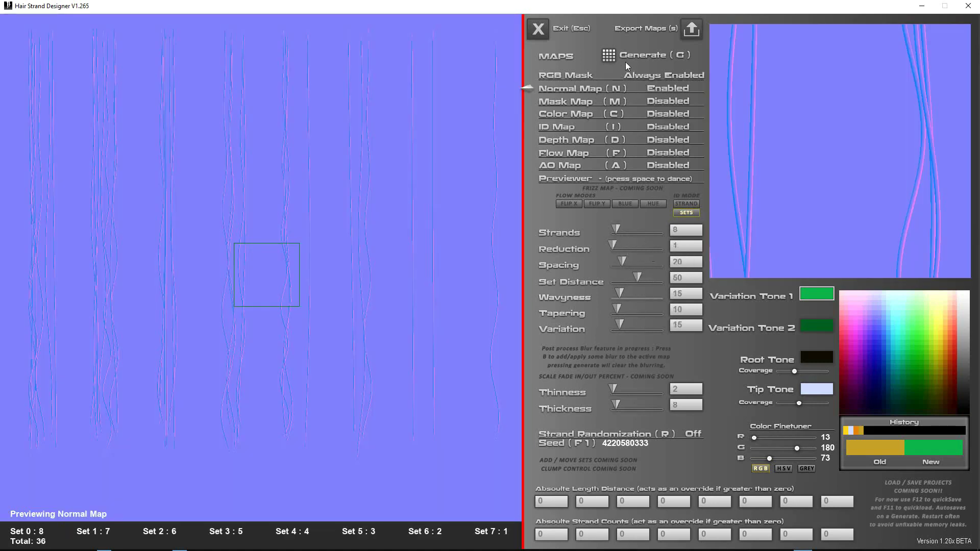
- Enable the Depth, Color and AO maps and raise strands, reduction and spacing
left_click(572, 142)
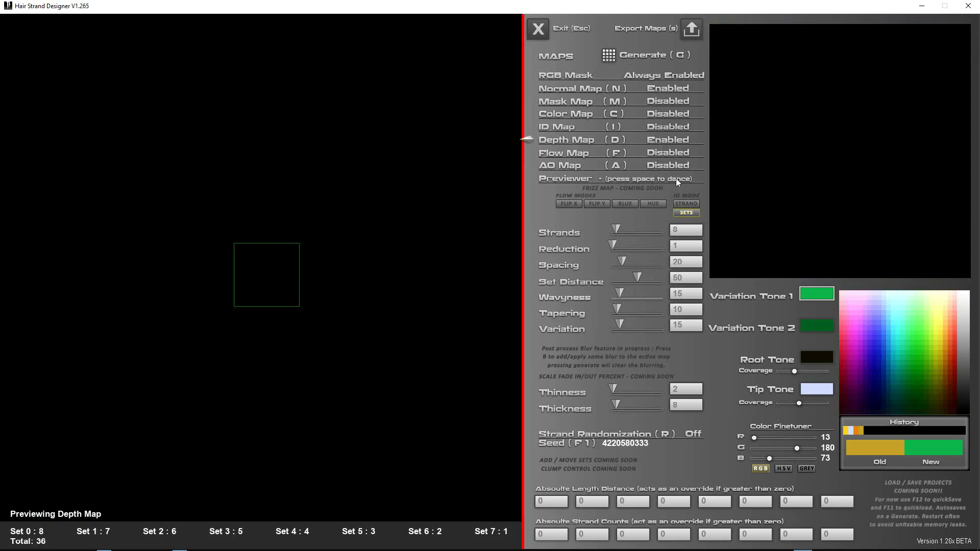
left_click(667, 117)
left_click(666, 168)
left_click_drag(615, 228, 629, 324)
- Set absolute length overrides to 2500 and 1212 and the third set's strand count to 25
left_click(587, 506)
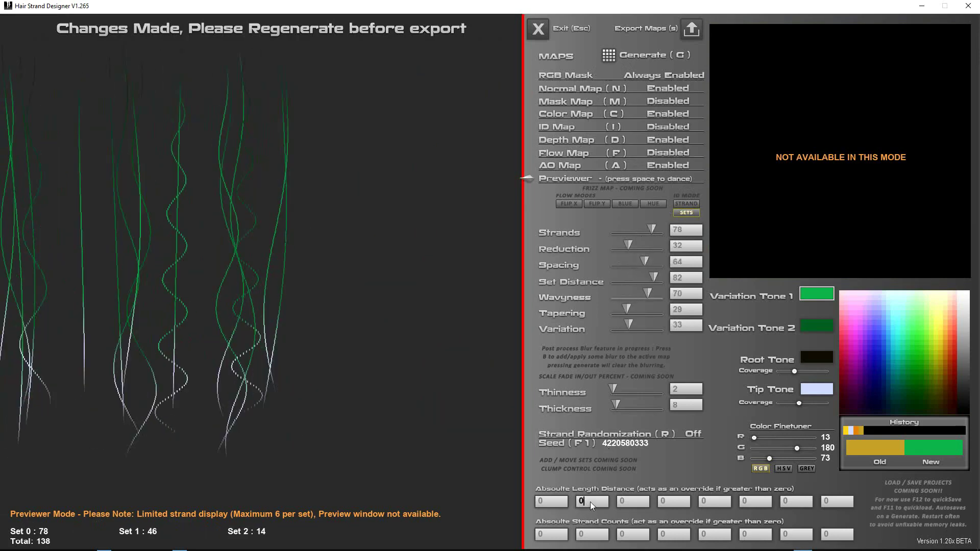
type("2500")
left_click(633, 503)
type("1")
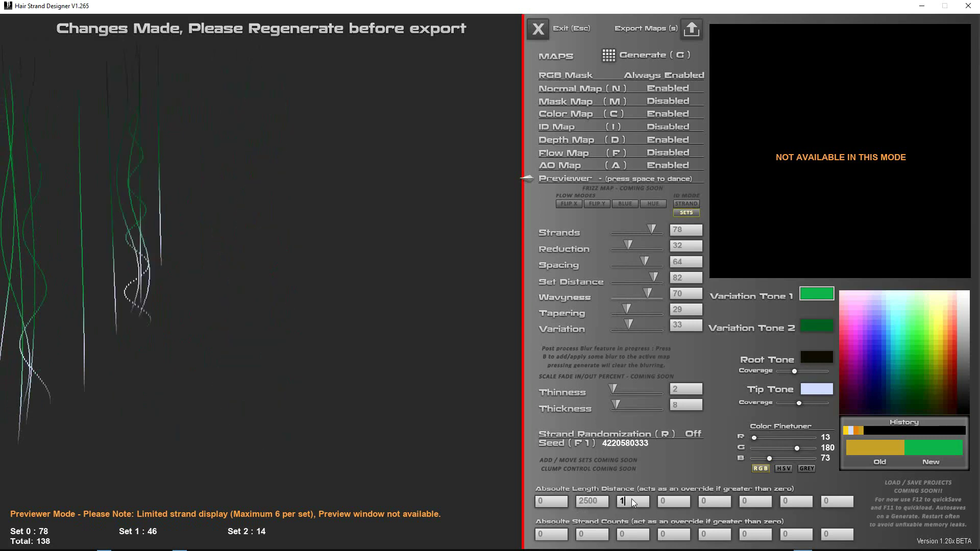
type("212")
left_click(636, 532)
type("25")
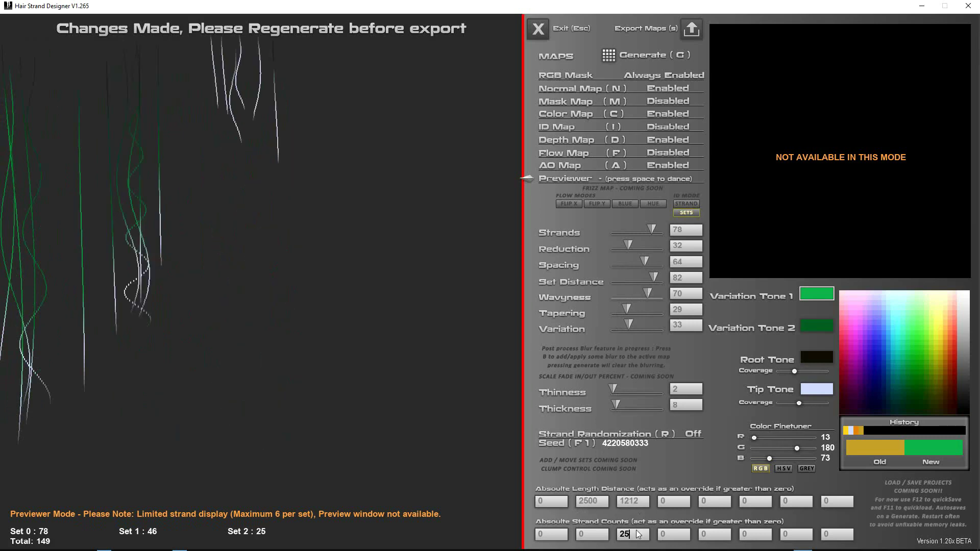
- Make Variation Tone 2 blue, the root tone dark navy, the tip tone mid grey, and regenerate
left_click(819, 328)
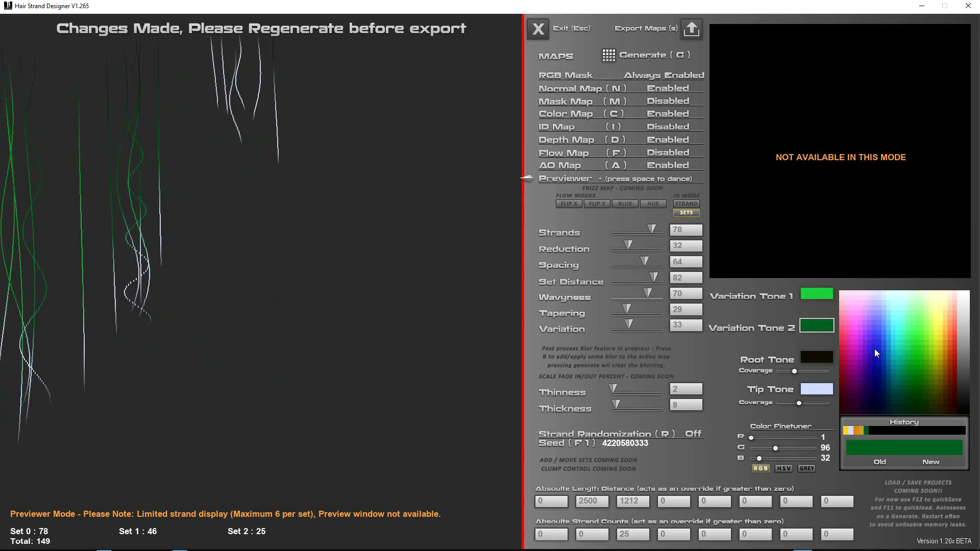
left_click(809, 357)
left_click_drag(872, 385, 873, 407)
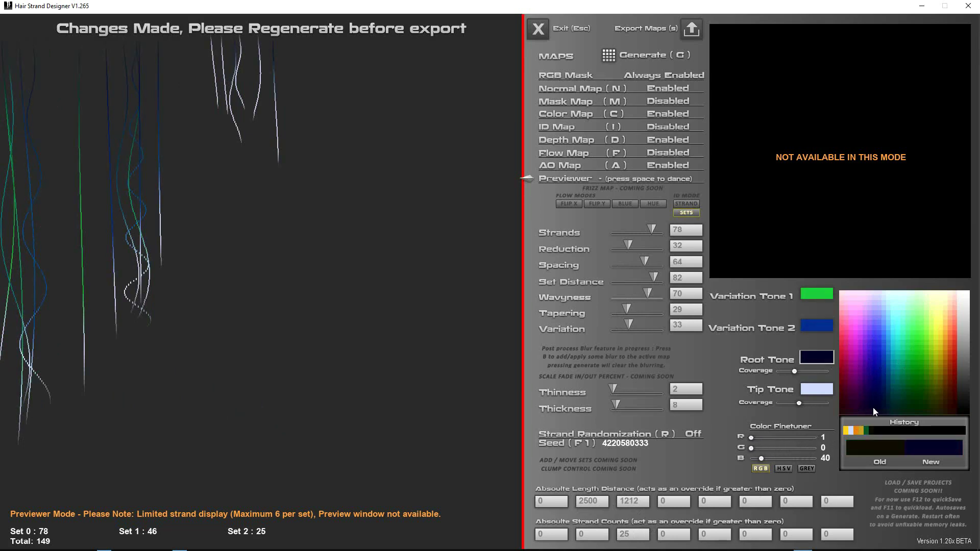
left_click(805, 393)
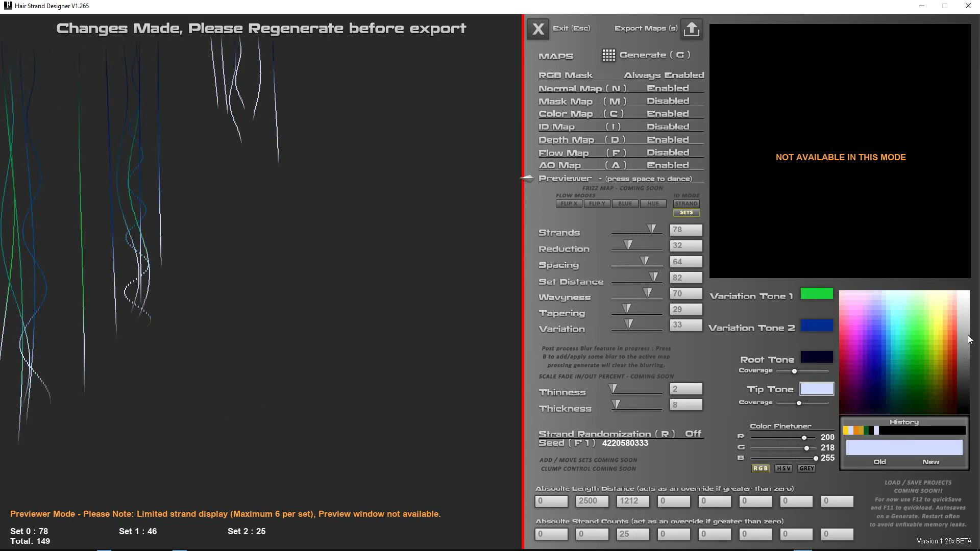
left_click_drag(970, 340, 971, 364)
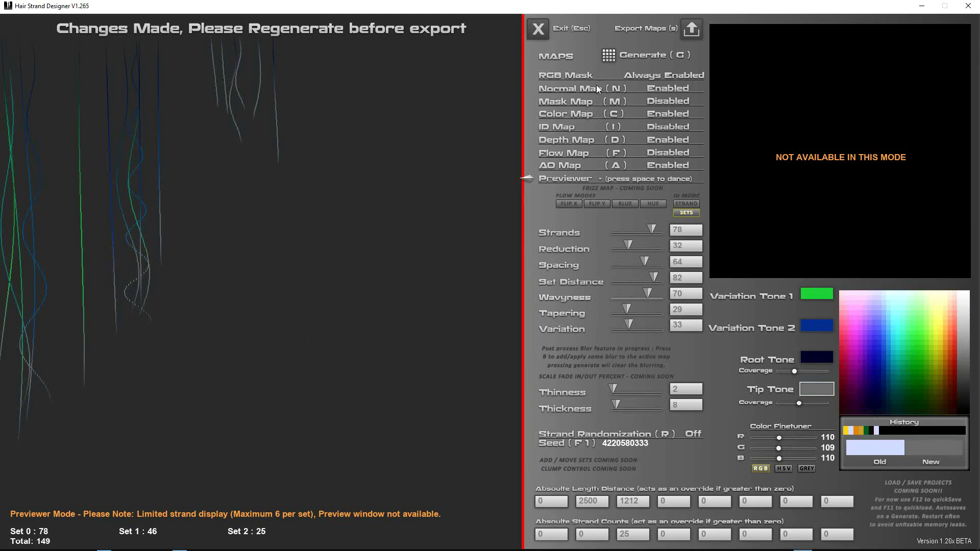
left_click(610, 59)
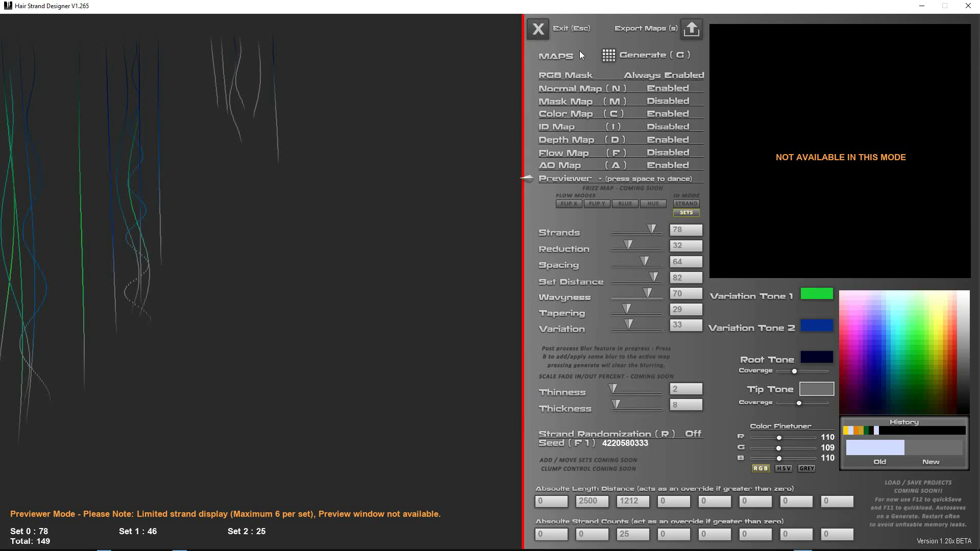
- Exit the designer and relaunch HairStrand_Designer_V1_2641_CORE from Downloads > HairStrand-Designer-V1-265
left_click(540, 30)
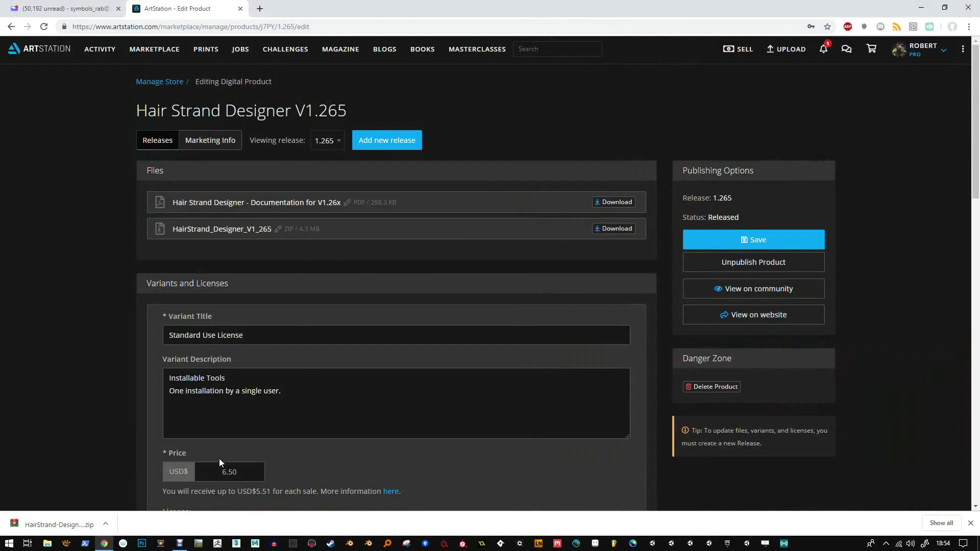
left_click(47, 544)
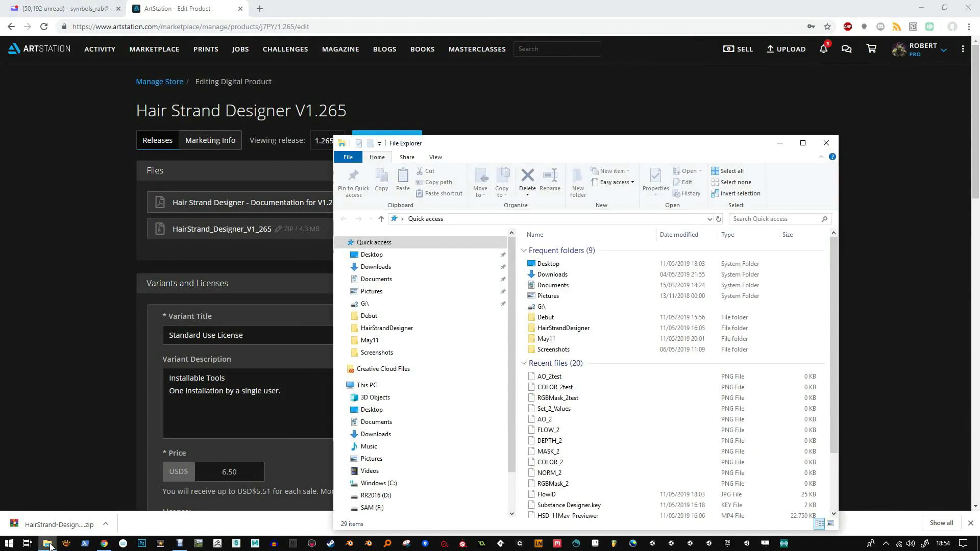
left_click(383, 271)
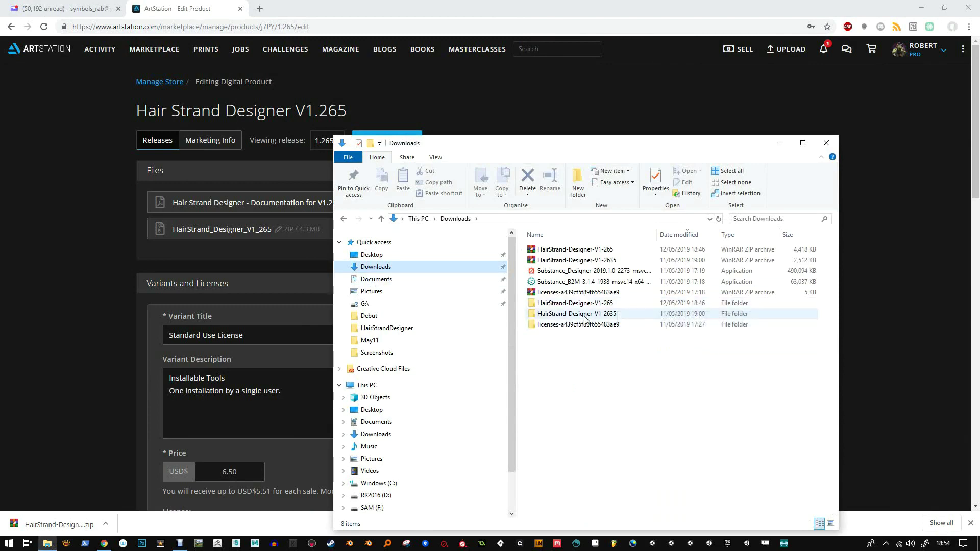
double_click(587, 304)
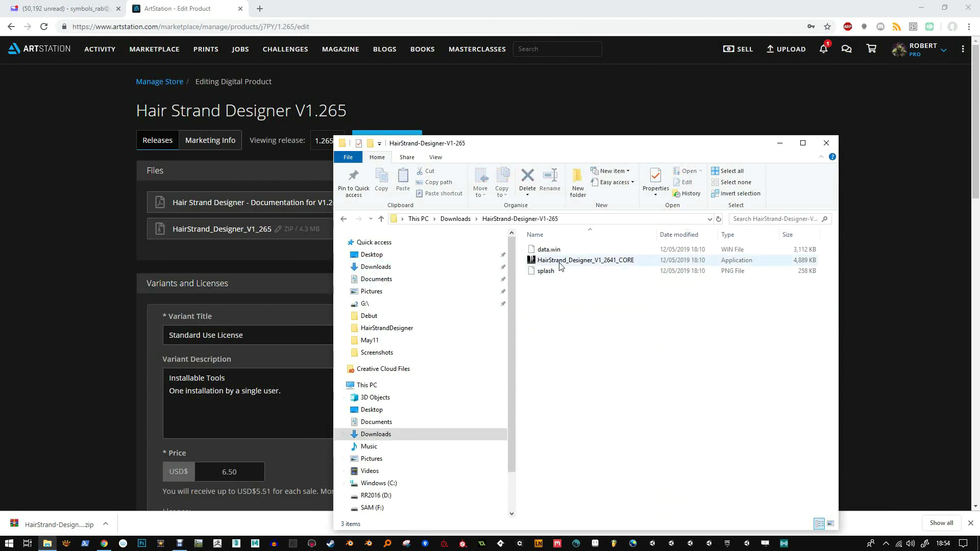
left_click(561, 261)
double_click(561, 264)
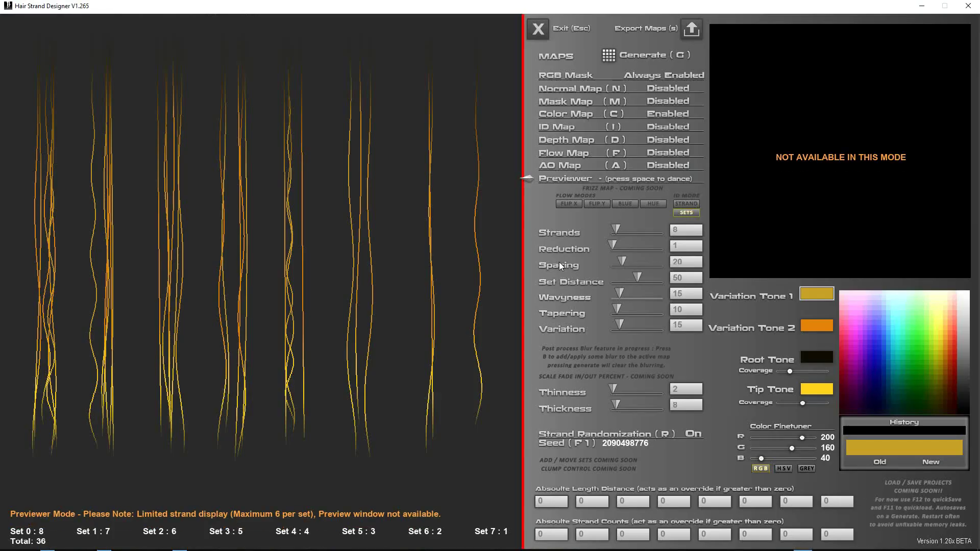
- Quickload the saved strand settings and lower Strands to 19 and Variation to 15
key("F11")
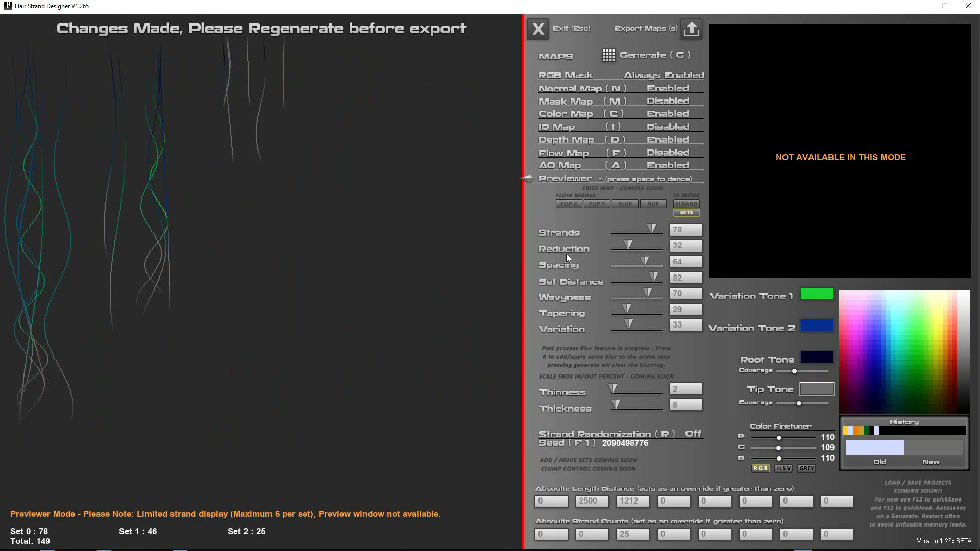
left_click_drag(652, 229, 620, 327)
left_click_drag(629, 230, 621, 309)
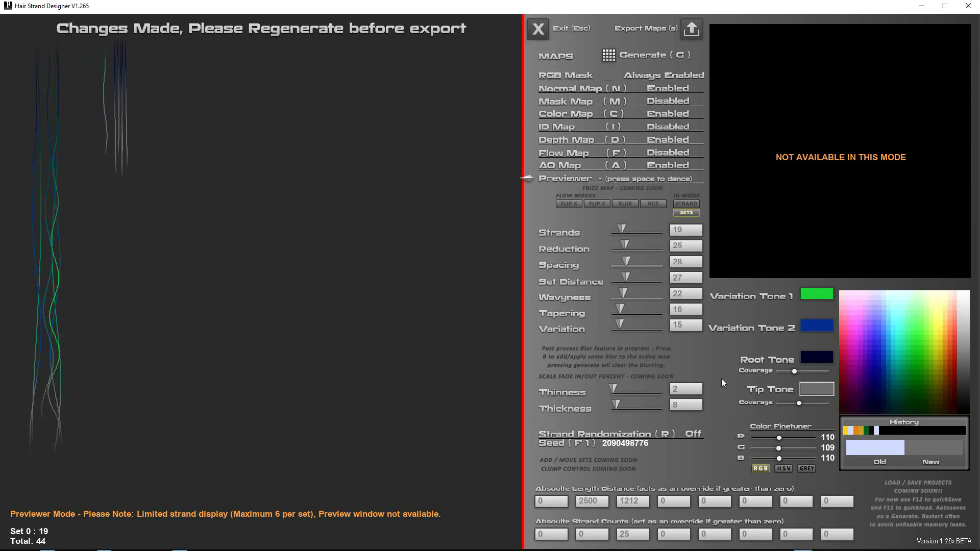
- Set the strand thinness to 10 and the thickness to 18
left_click_drag(620, 403, 621, 402)
left_click(620, 391)
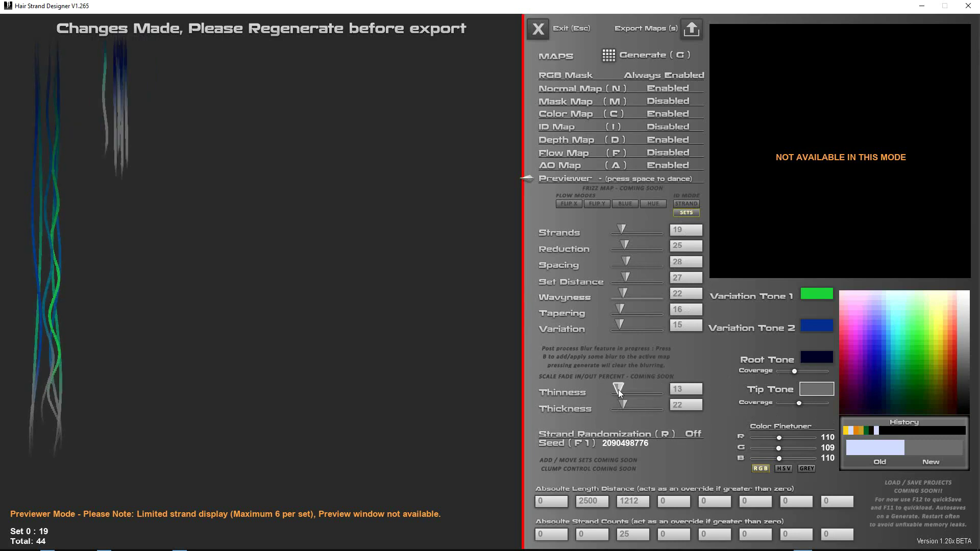
left_click(617, 390)
left_click(619, 404)
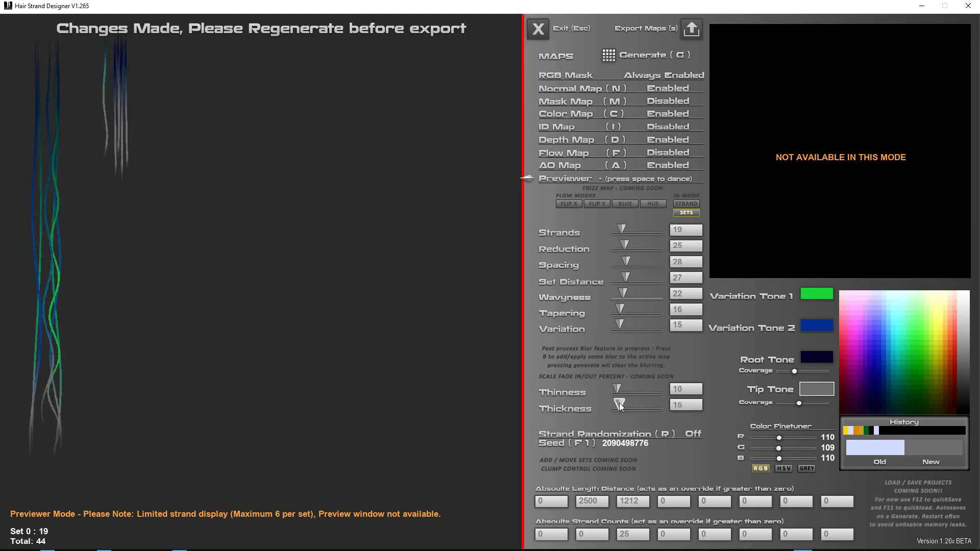
left_click_drag(619, 405, 622, 406)
- Close Hair Strand Designer and go to the %appdata% folder in File Explorer
left_click(968, 5)
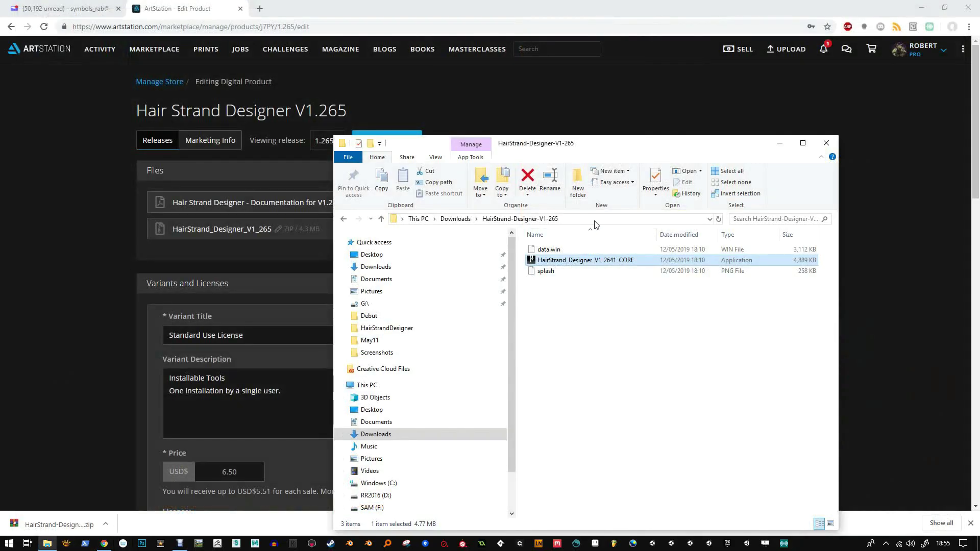
key("alt+d")
type("%appdata%")
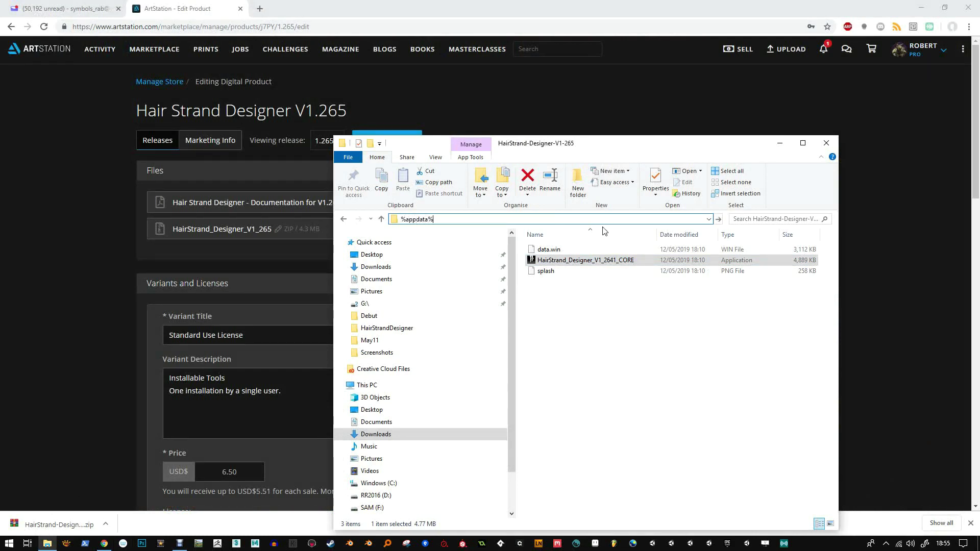
key("Return")
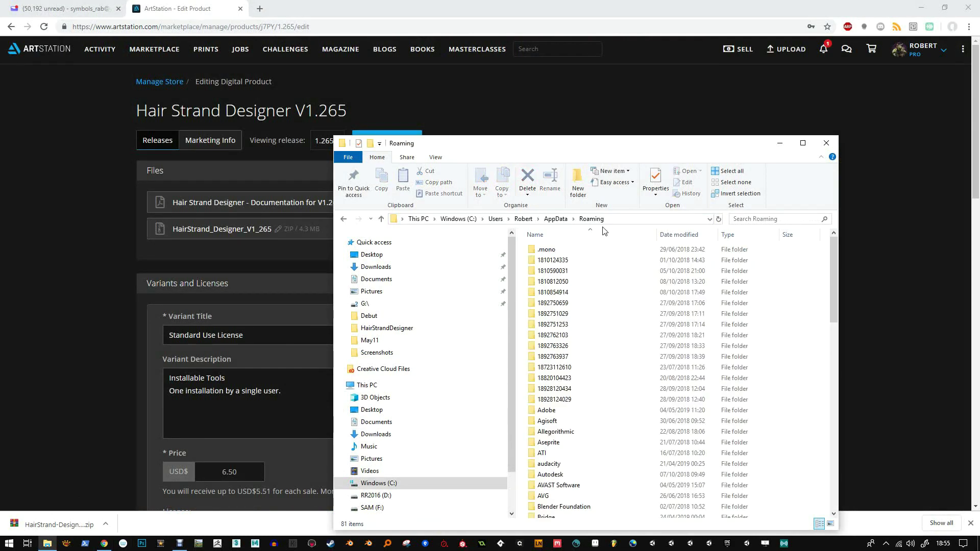
scroll(608, 286, "down", 11)
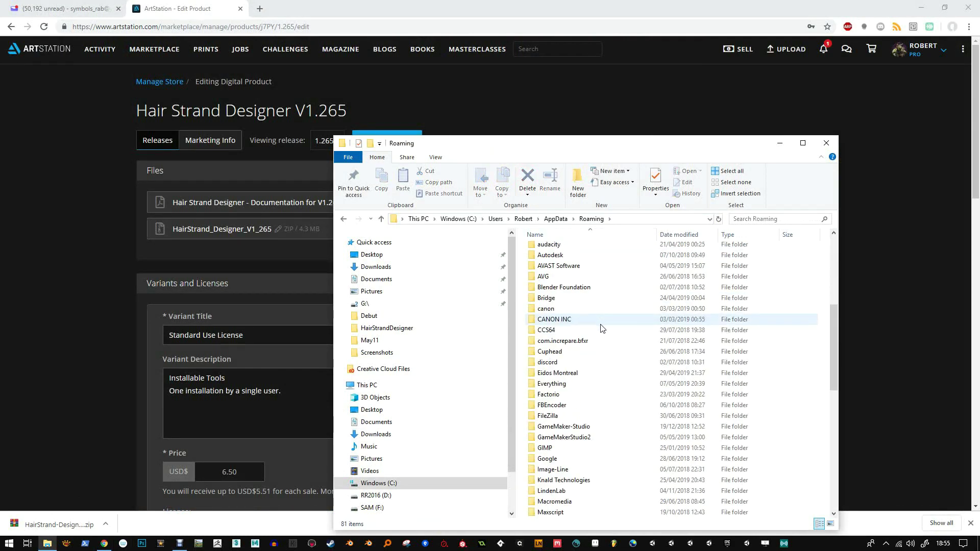
scroll(604, 328, "up", 6)
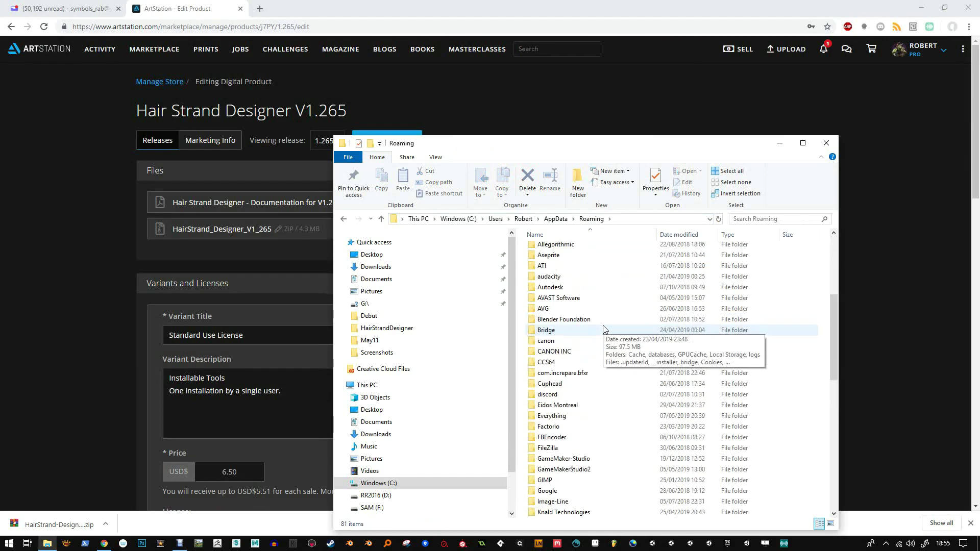
- Move up to AppData, enter Local, and open HairStrand_Designer_V1_2641_CORE
left_click(557, 218)
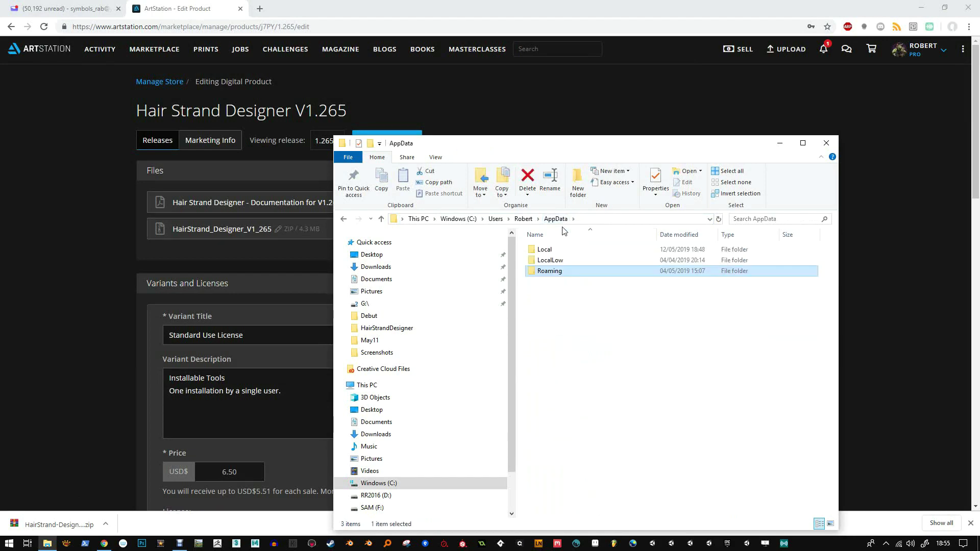
left_click(556, 253)
double_click(556, 252)
scroll(618, 416, "down", 9)
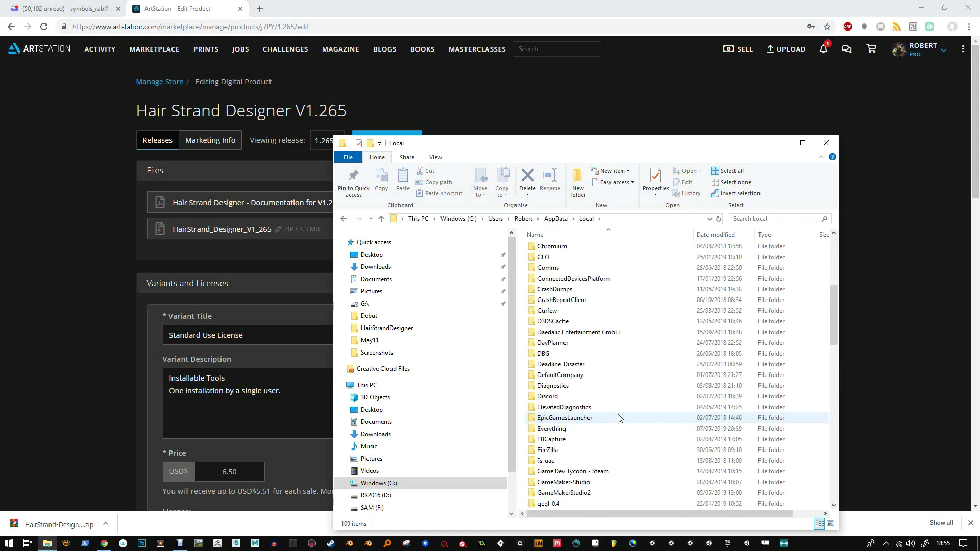
scroll(618, 417, "down", 4)
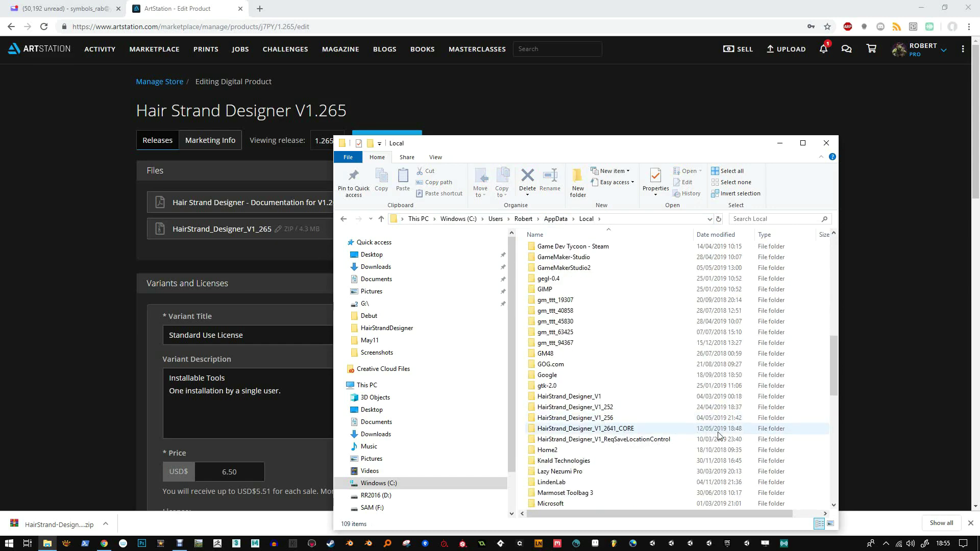
double_click(637, 431)
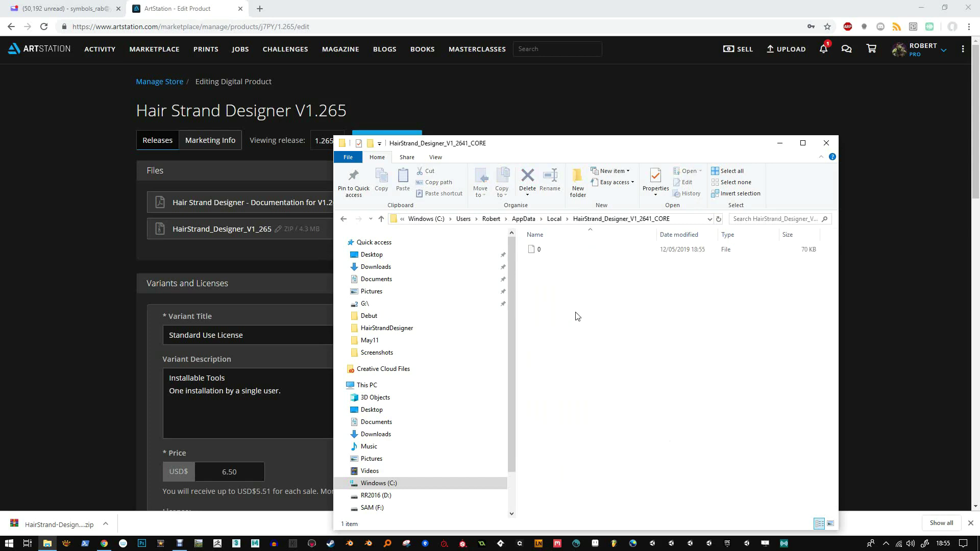
left_click(556, 247)
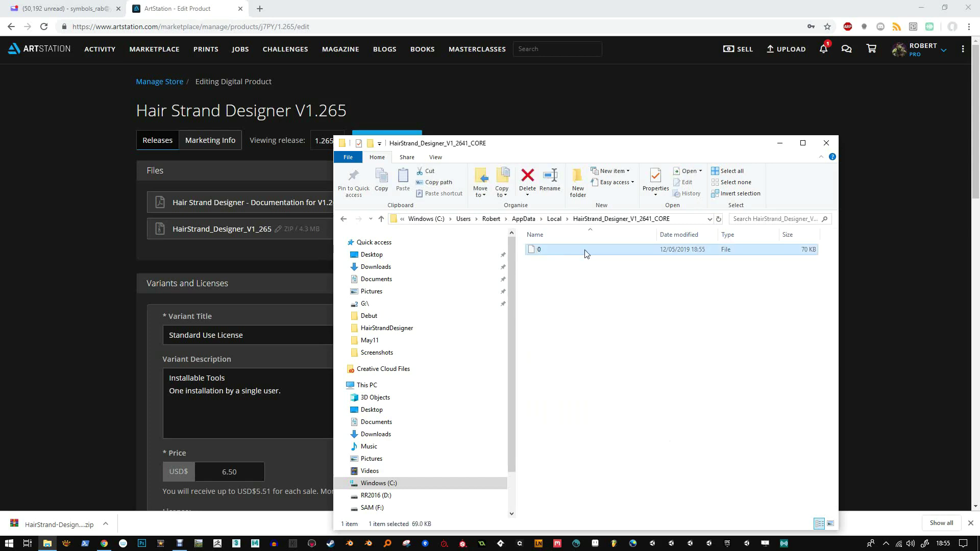
right_click(543, 249)
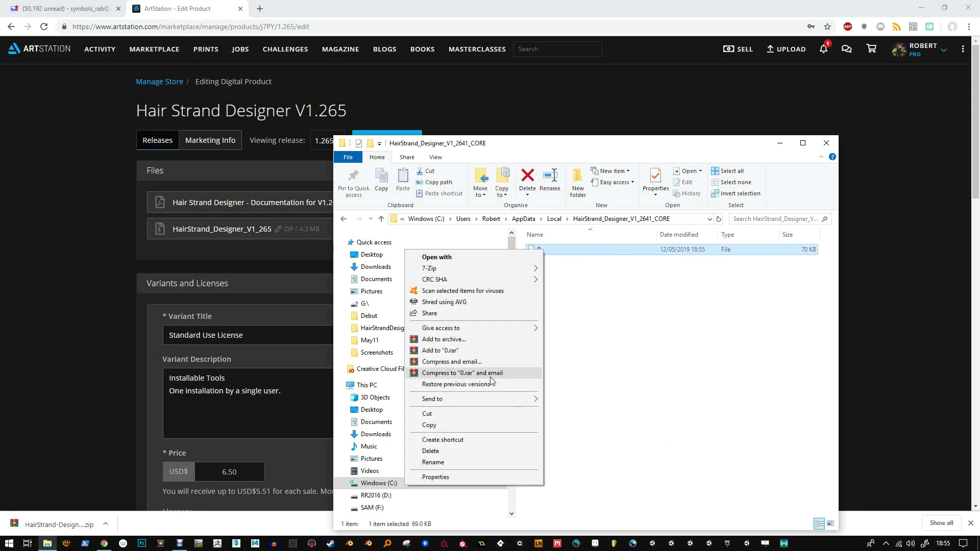
left_click(509, 258)
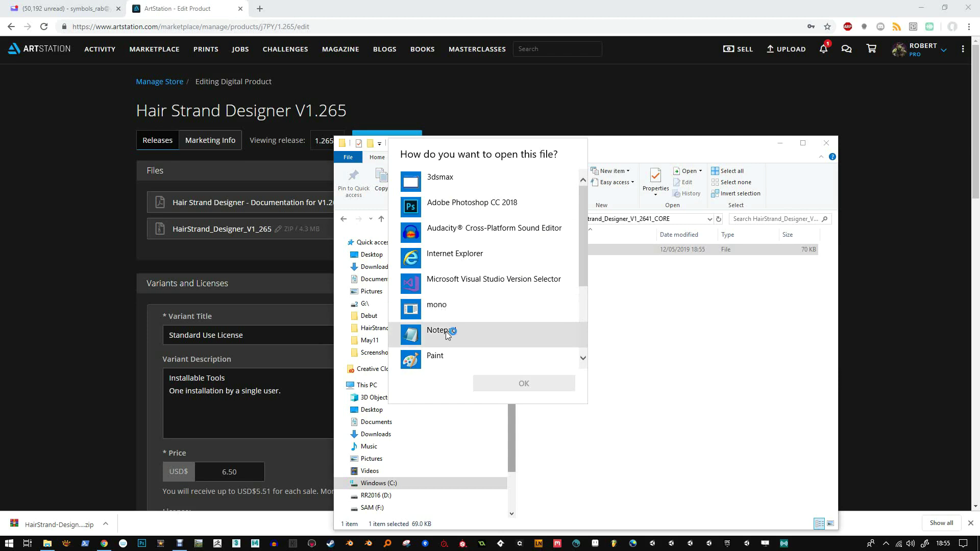
left_click(446, 332)
left_click(535, 388)
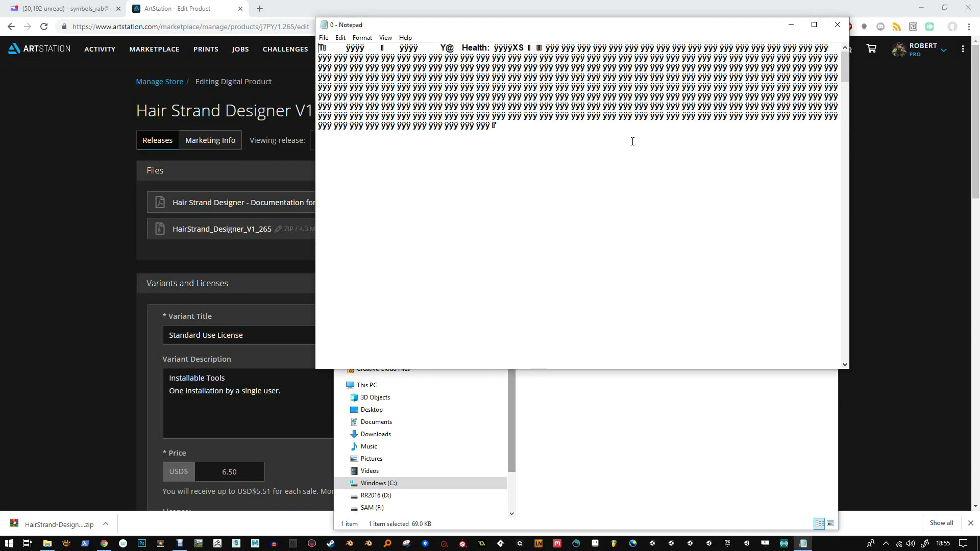
scroll(643, 151, "down", 5)
left_click_drag(847, 143, 863, 102)
left_click(838, 24)
left_click(673, 329)
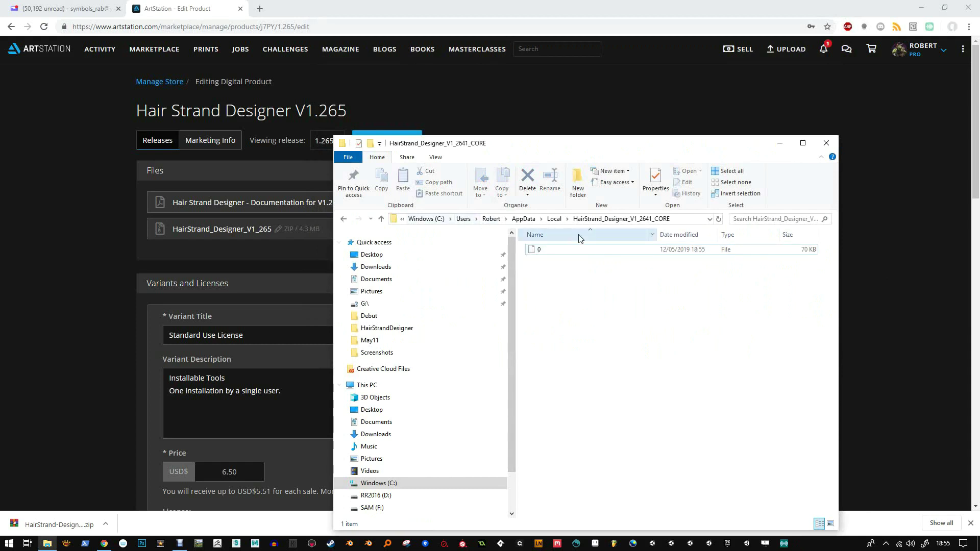
- Revisit HairStrand_Designer_V1_2641_CORE from Local, return to Local, and close File Explorer
left_click(553, 219)
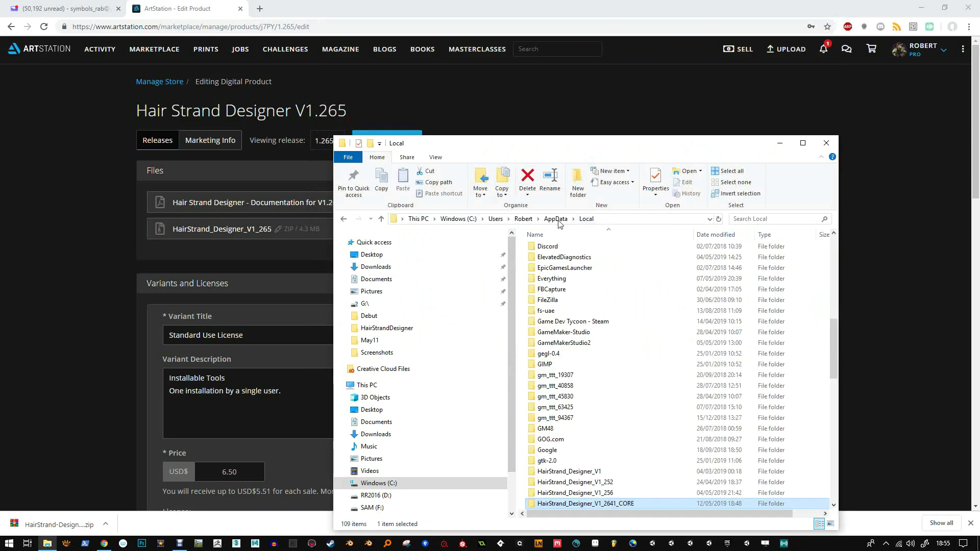
scroll(602, 409, "down", 3)
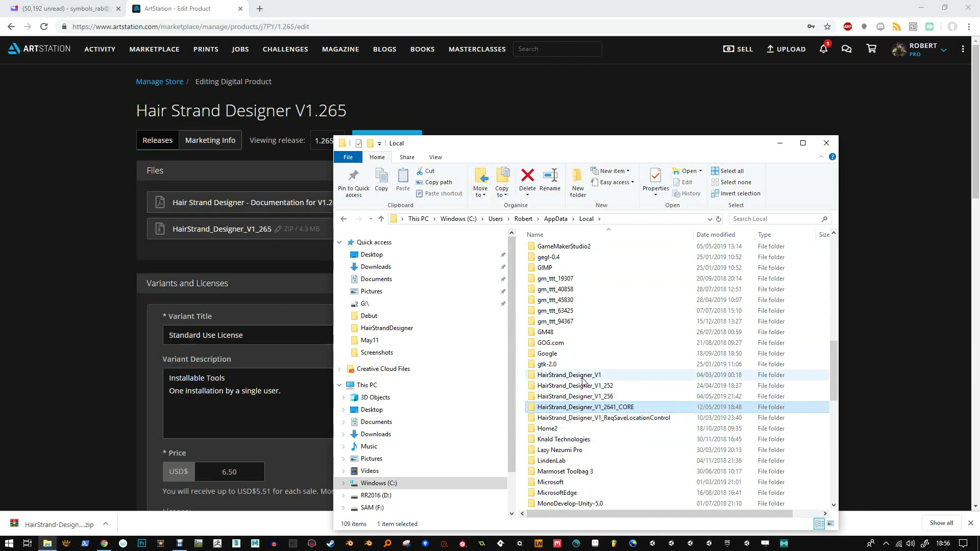
double_click(590, 408)
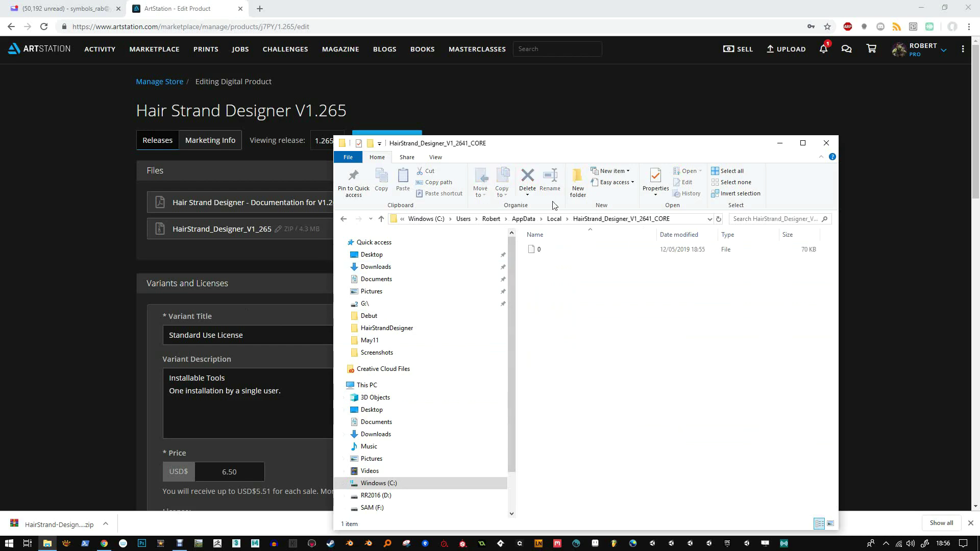
left_click(554, 219)
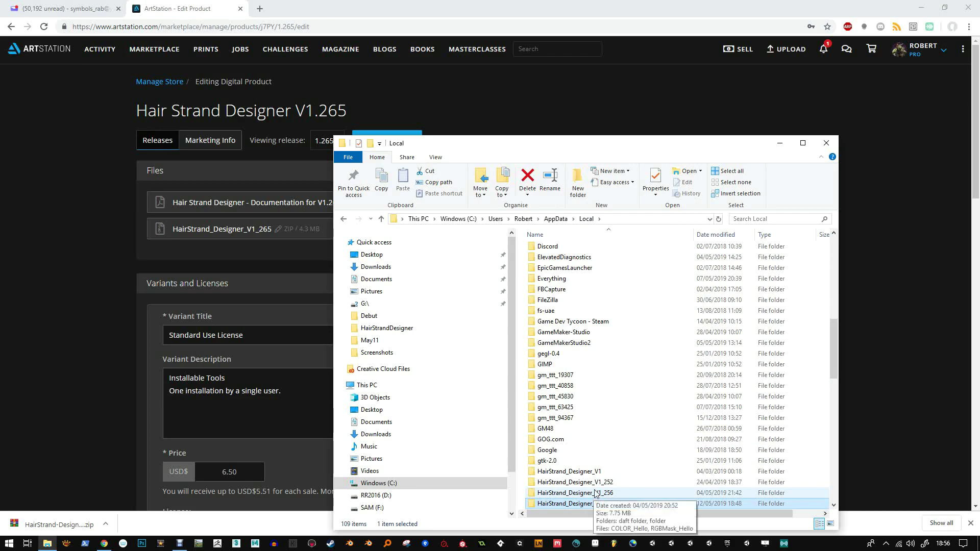
left_click(827, 143)
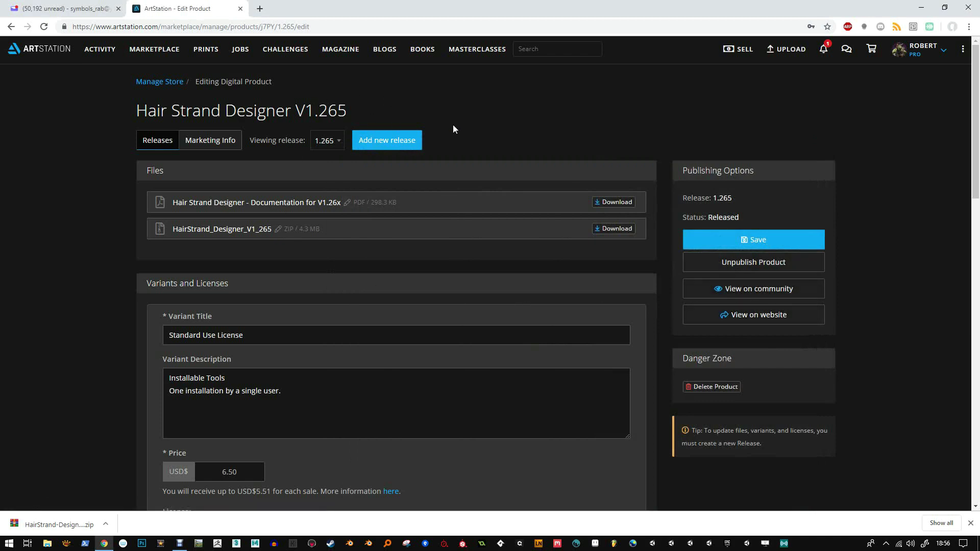
scroll(587, 232, "down", 6)
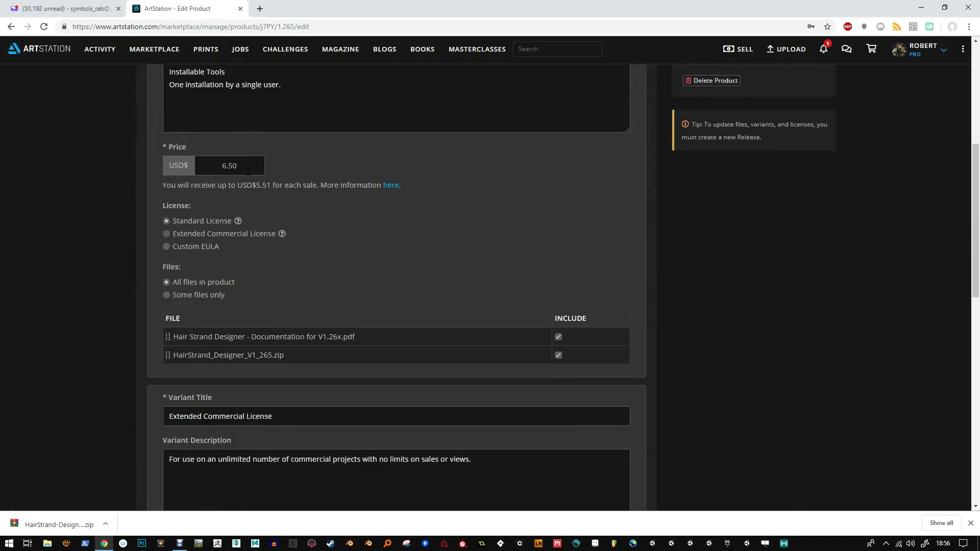
scroll(338, 337, "down", 5)
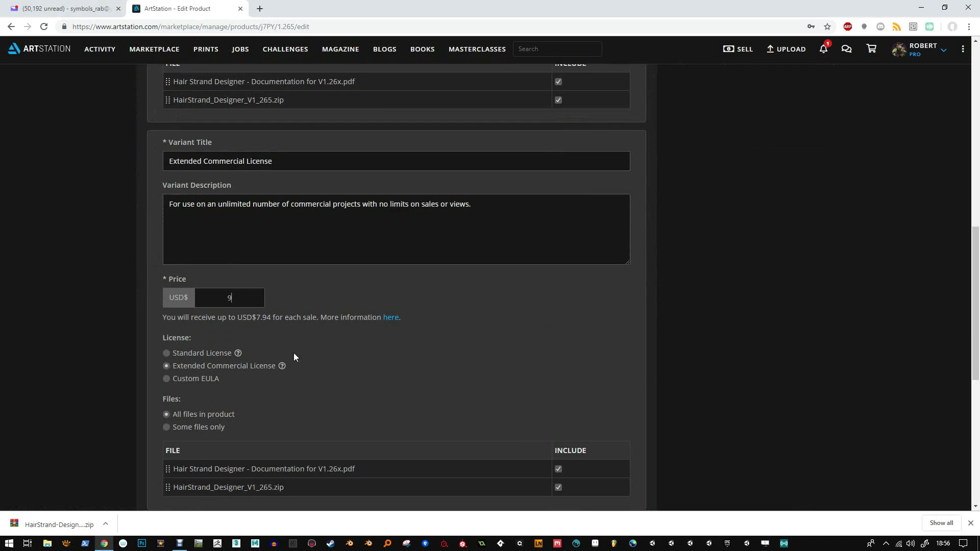
scroll(294, 355, "up", 7)
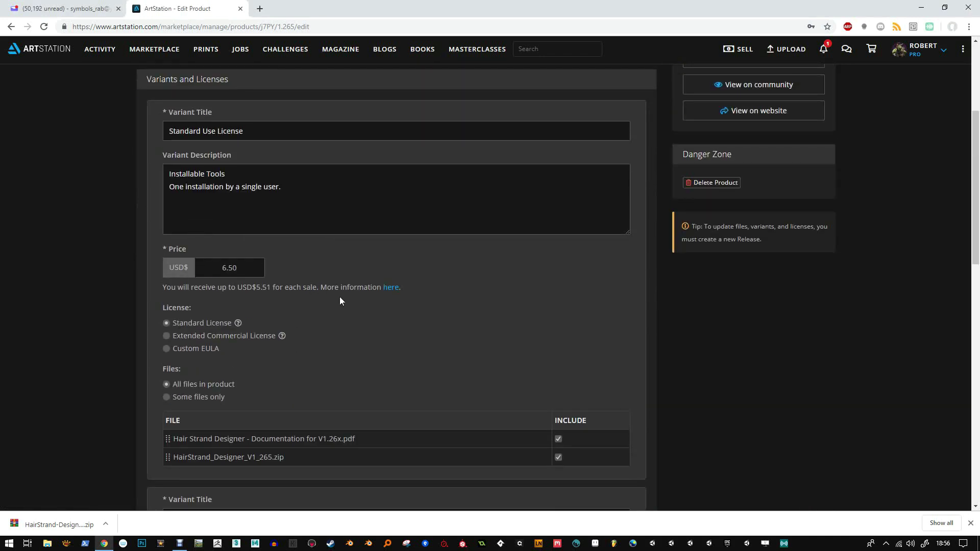
scroll(342, 301, "up", 1)
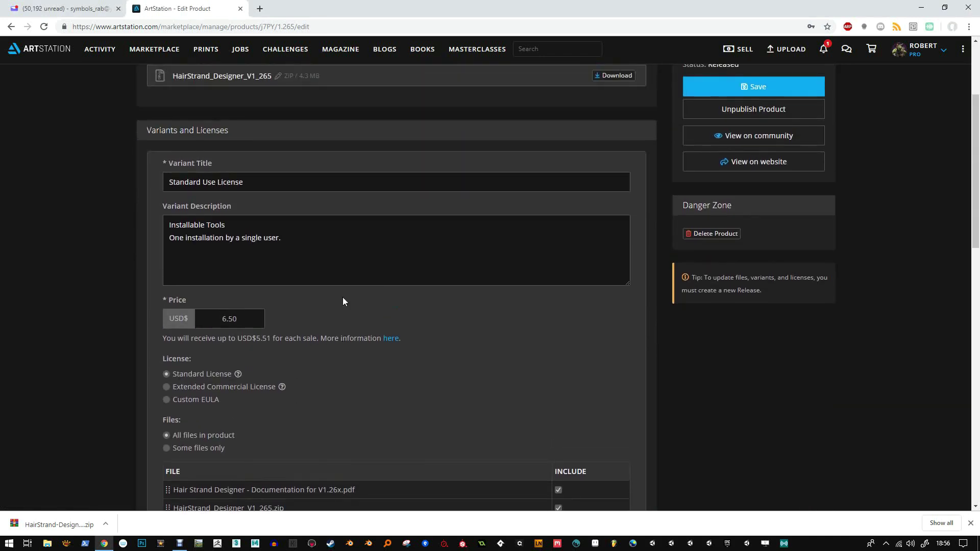
scroll(343, 301, "up", 2)
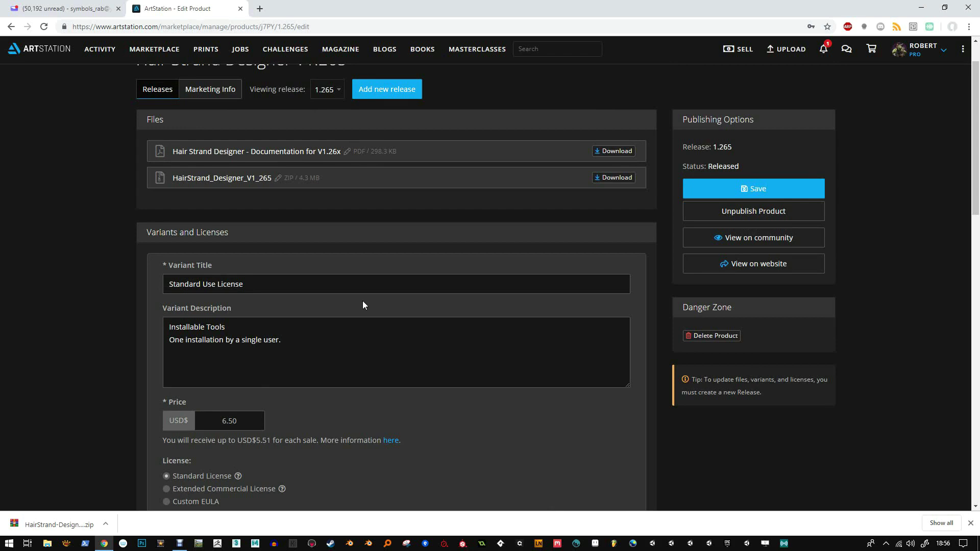
scroll(414, 342, "up", 1)
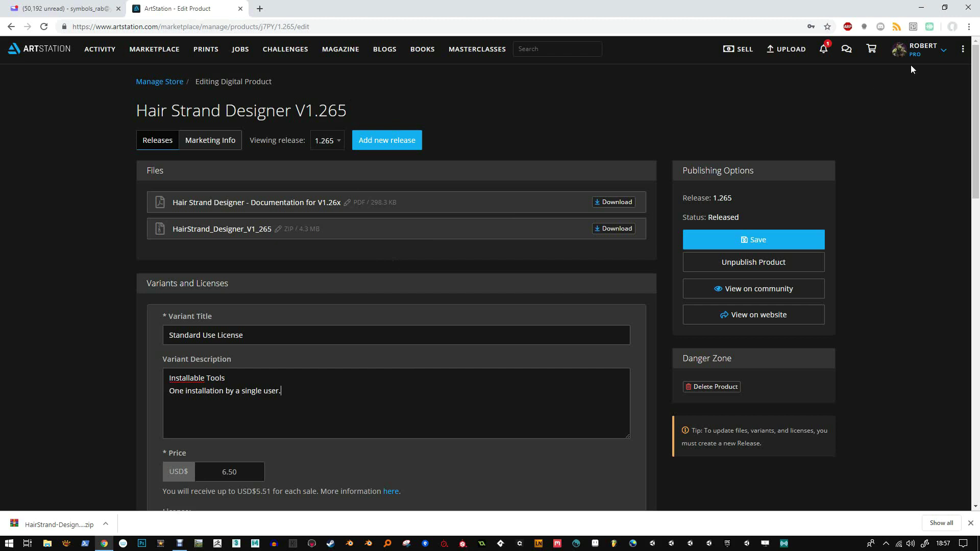
- Save the V1.265 product release and open its public store page
left_click(762, 249)
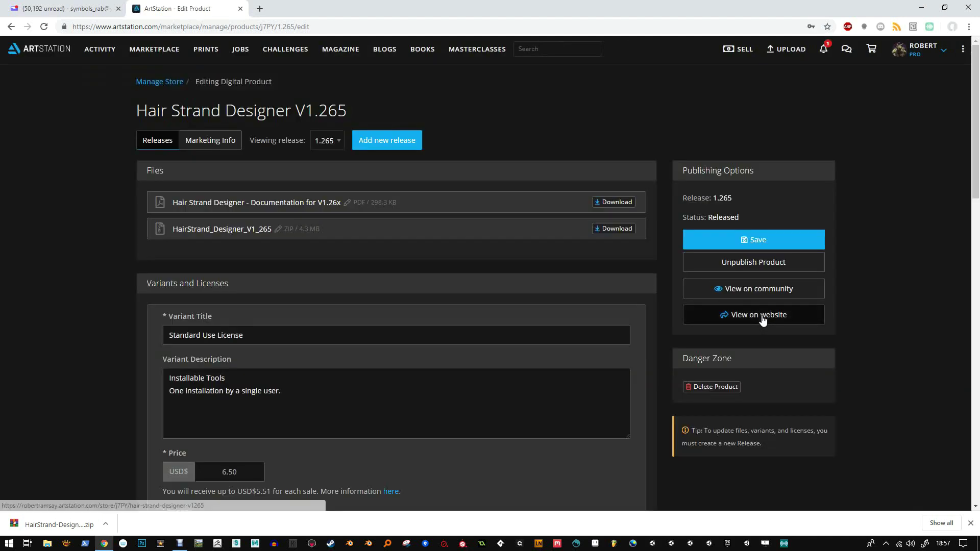
left_click(764, 316)
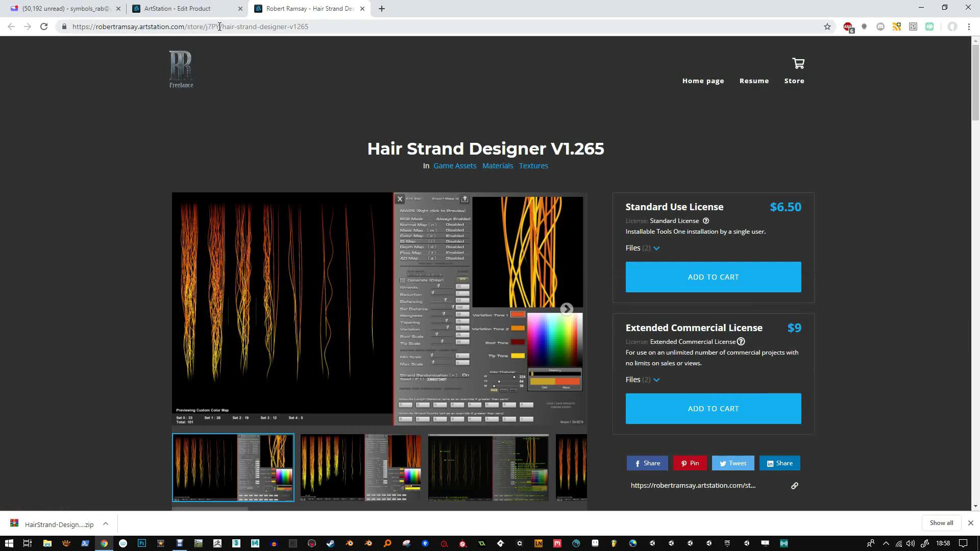
- Remove the product slug from the URL to load the shortened /store/j7PY page
left_click_drag(220, 26, 374, 33)
key("BackSpace")
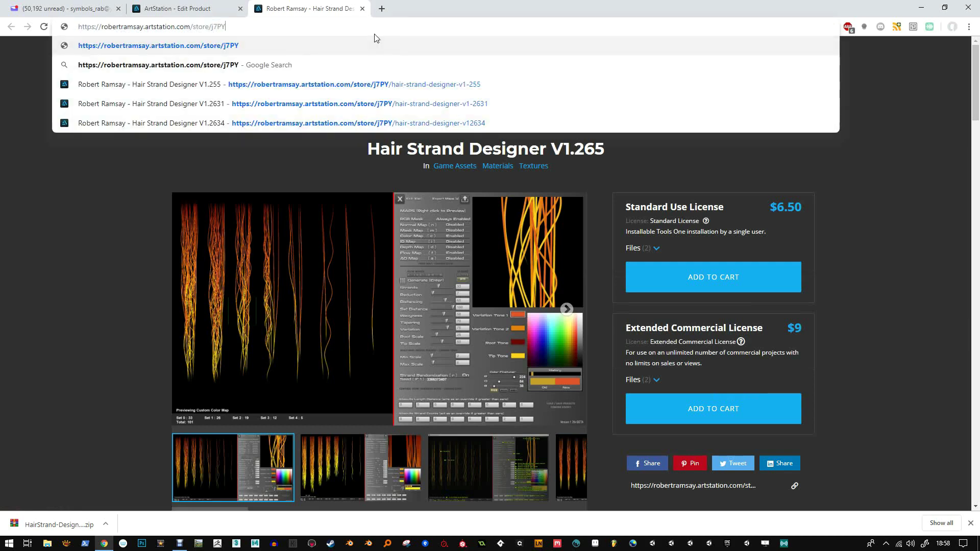
key("Return")
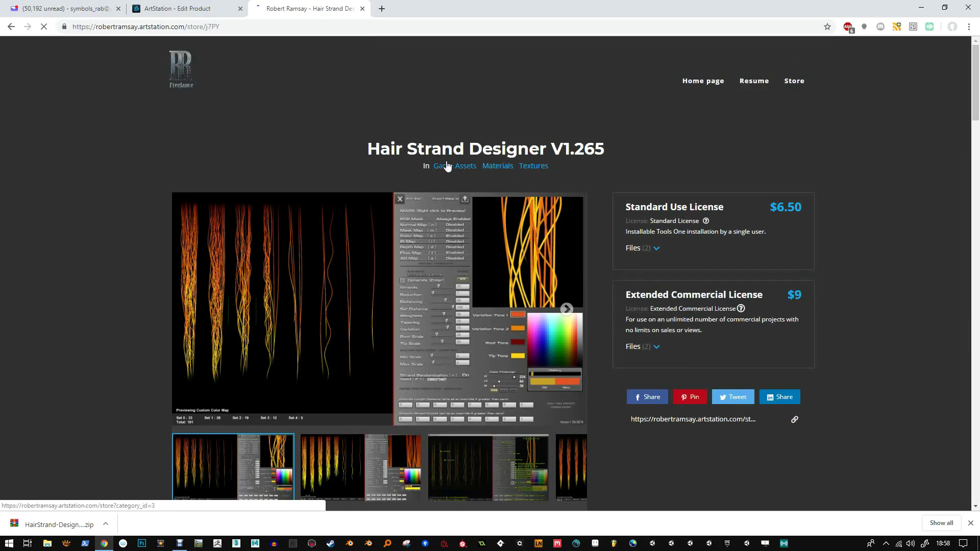
left_click(74, 32)
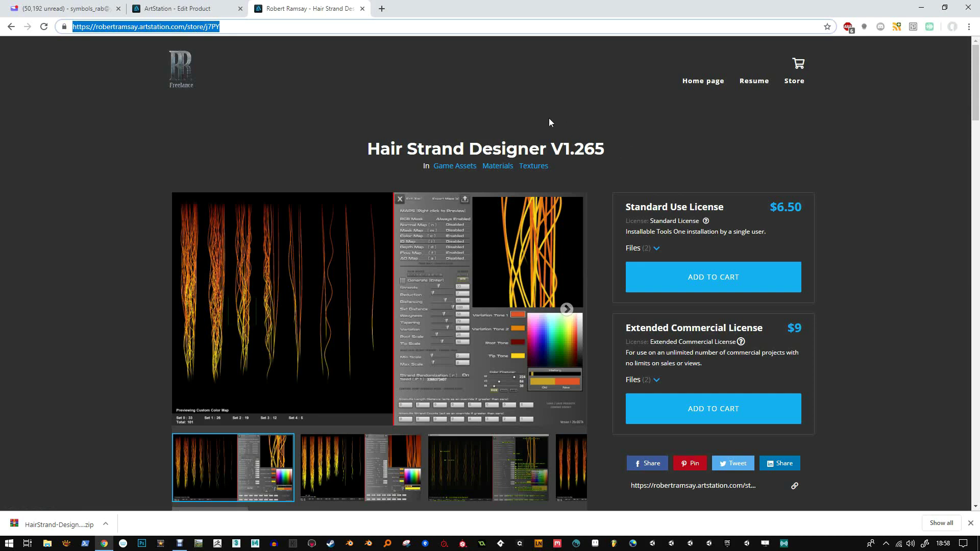
scroll(549, 122, "down", 3)
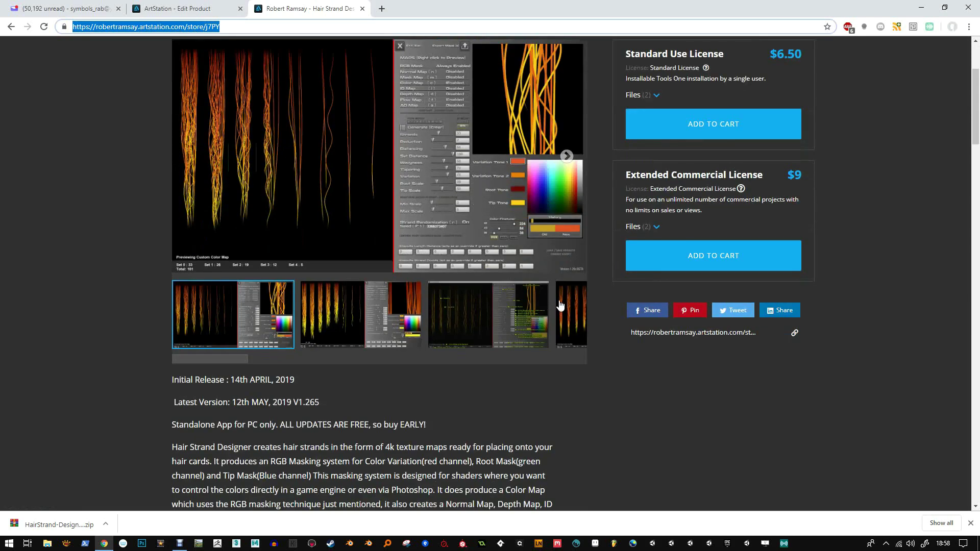
scroll(500, 215, "up", 3)
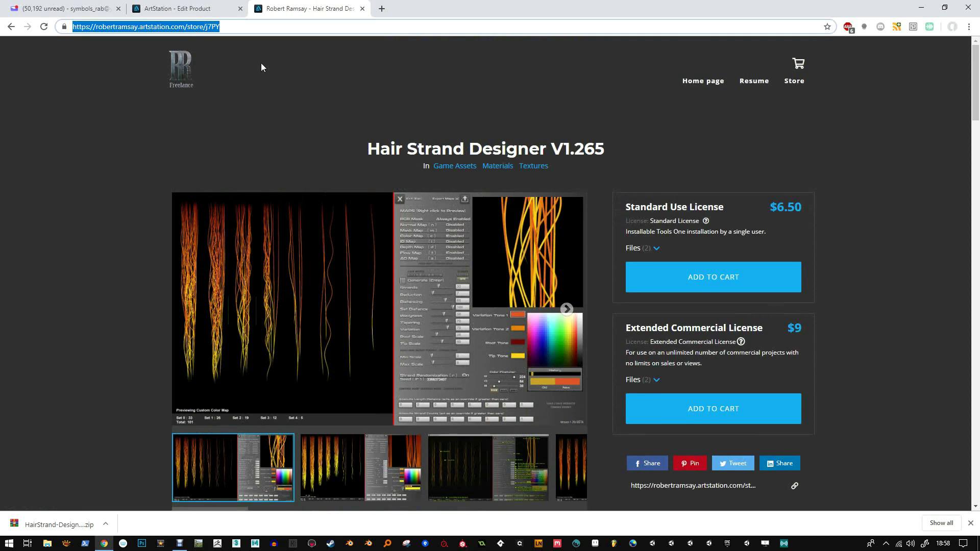